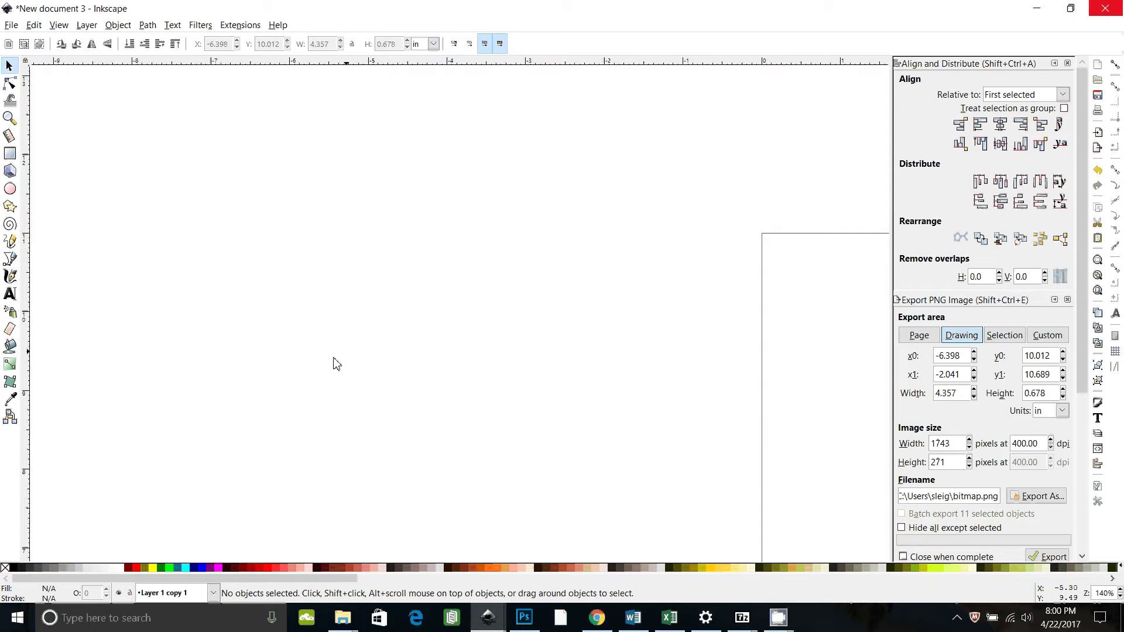
- Type 'DROPPING LETTERS' as bold black 64 pt Finale Copyist Text Bold text on the canvas
{"action": "left_click", "coordinate": [10, 294]}
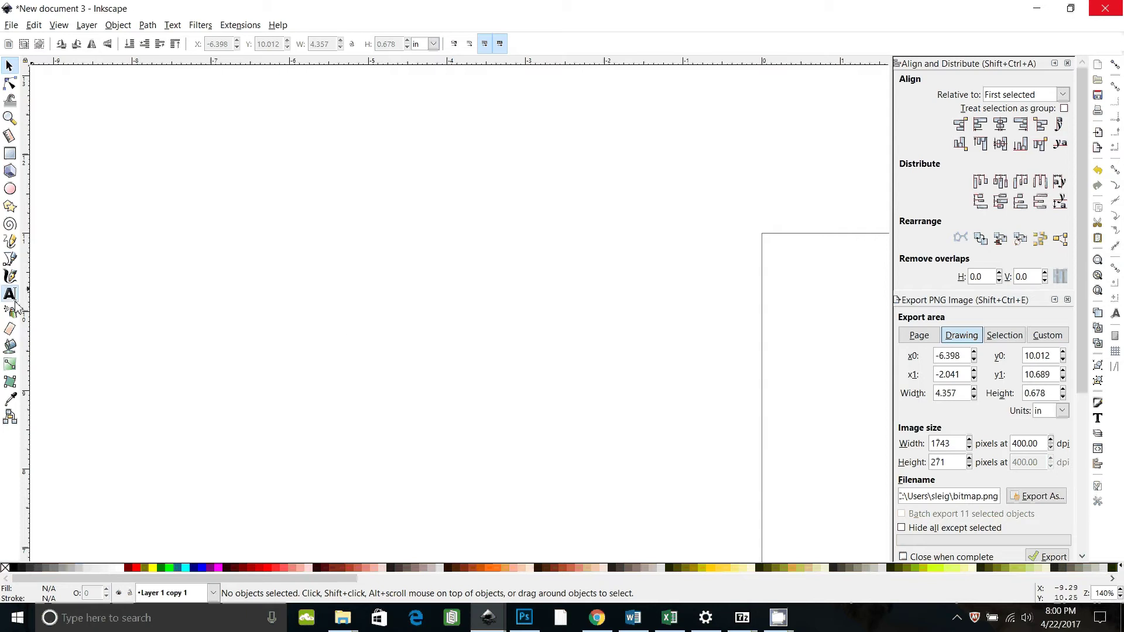
{"action": "left_click", "coordinate": [289, 271]}
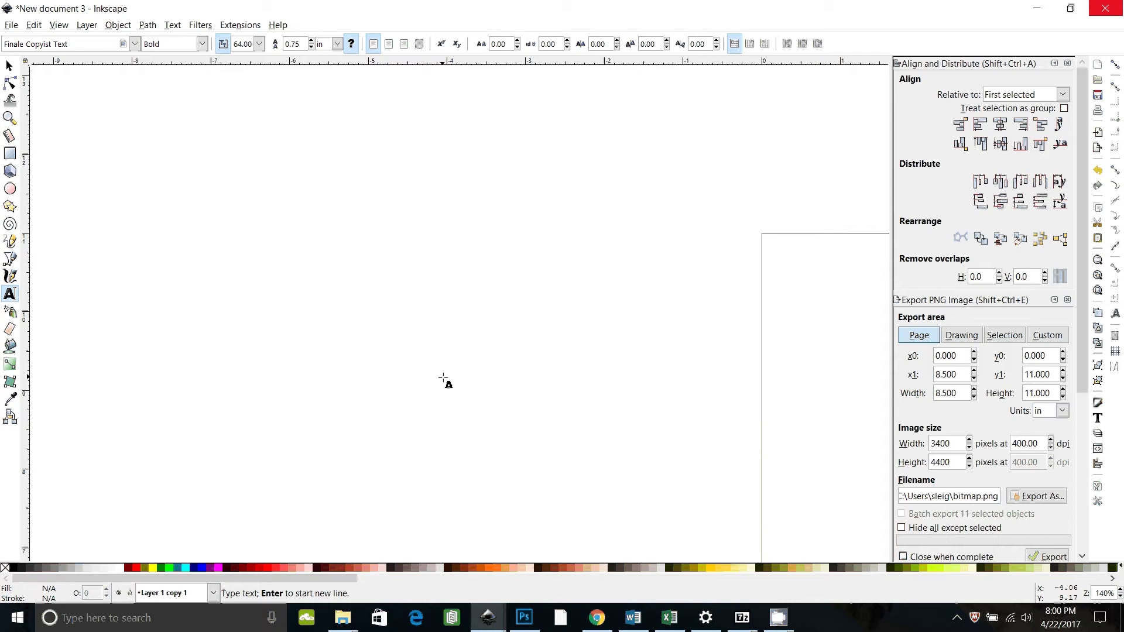
{"action": "type", "text": "DROPPING"}
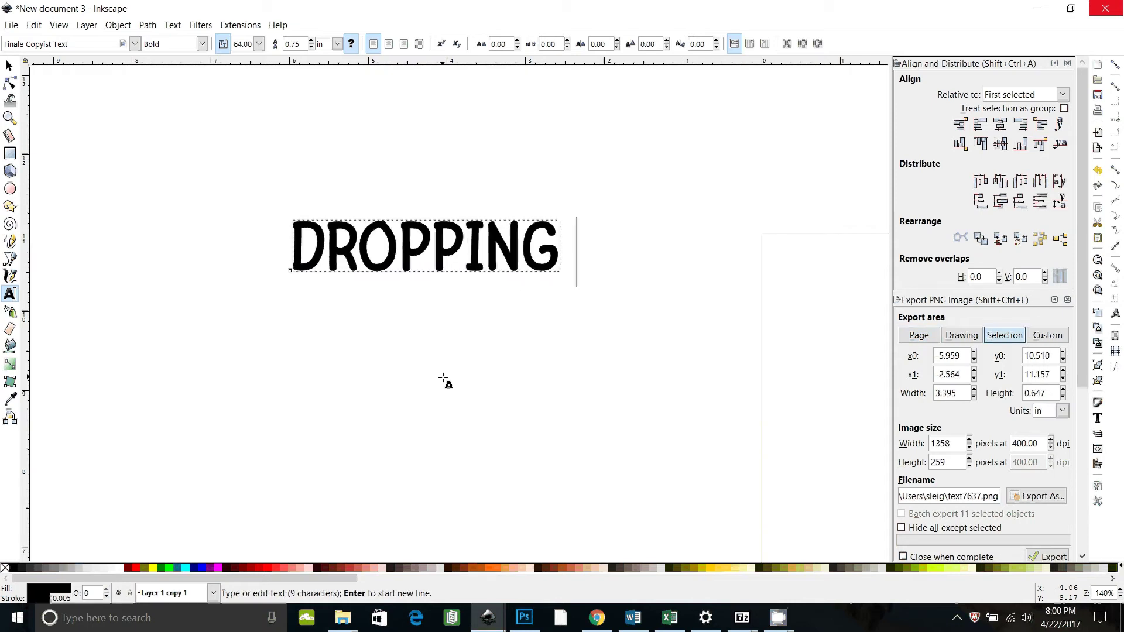
{"action": "type", "text": " LETTERS"}
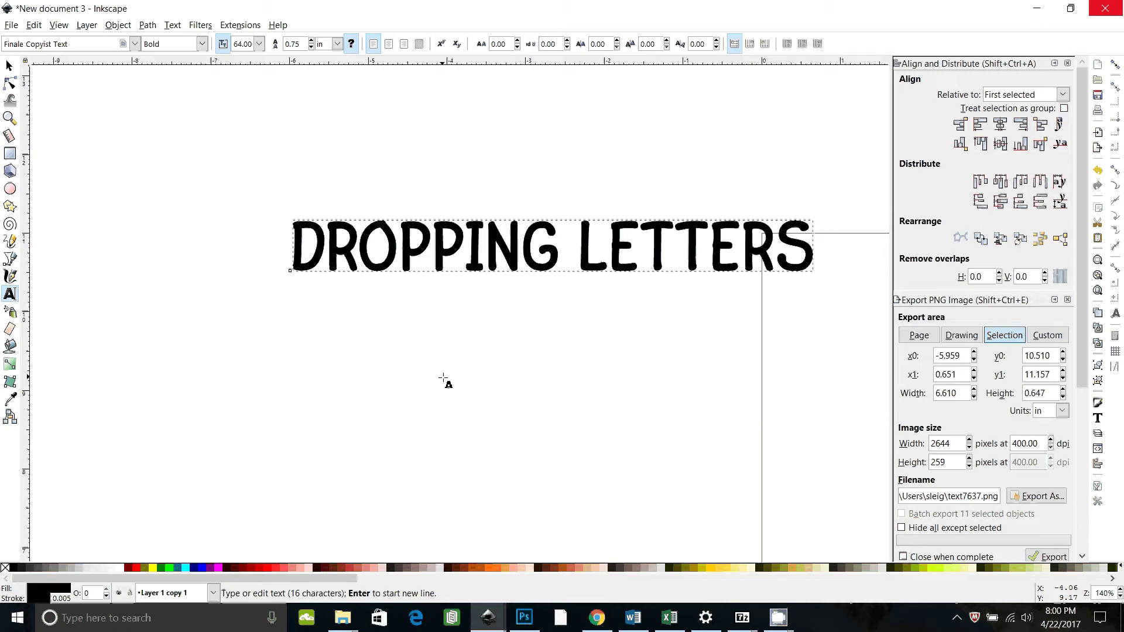
{"action": "left_click", "coordinate": [9, 65]}
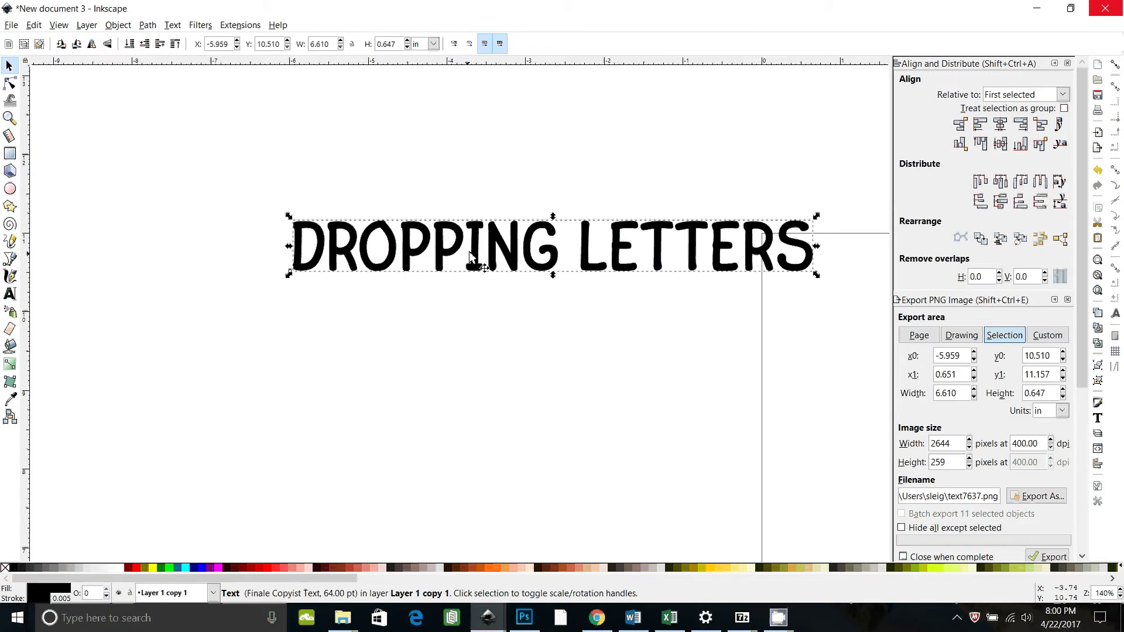
- Move the text down and to the left, then convert it to letter outlines
{"action": "left_click_drag", "start_coordinate": [469, 267], "coordinate": [424, 339]}
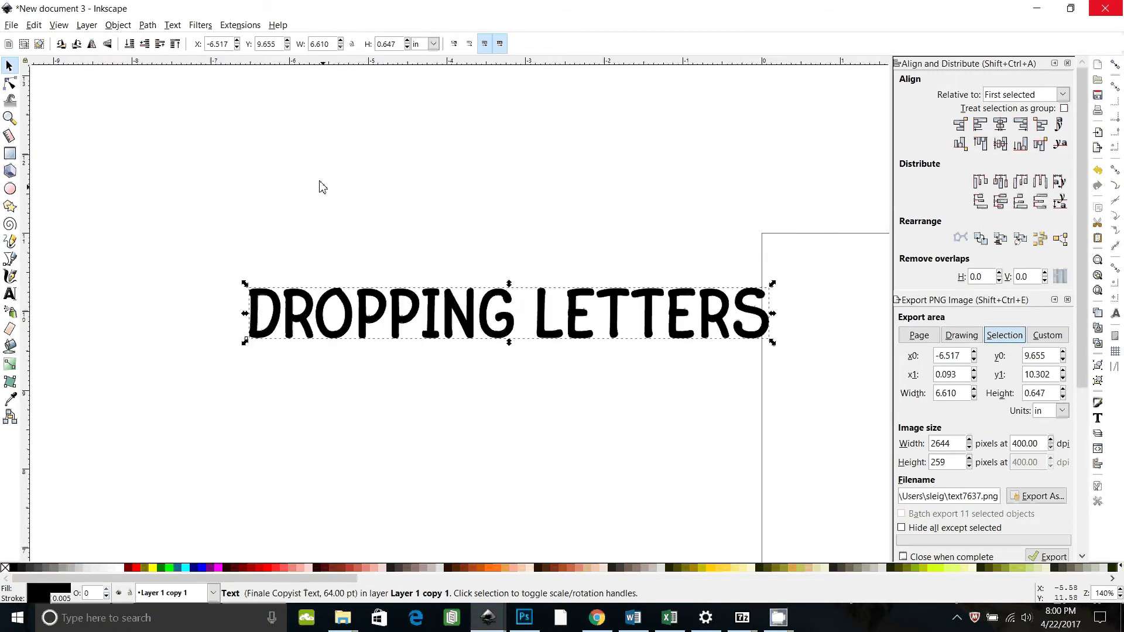
{"action": "left_click", "coordinate": [149, 25]}
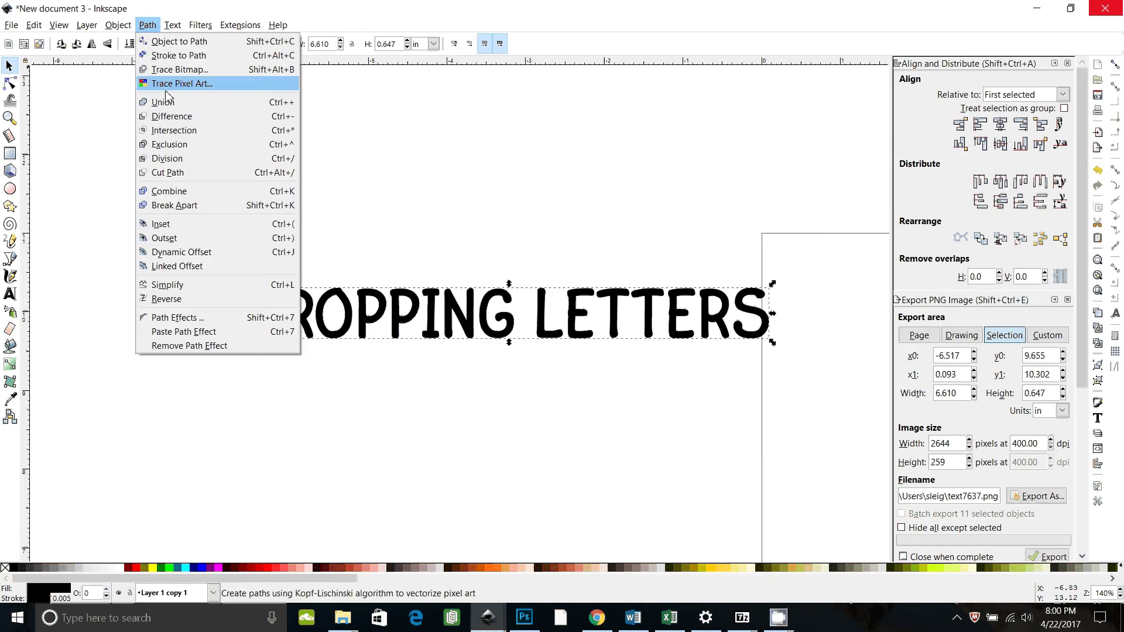
{"action": "left_click", "coordinate": [173, 42]}
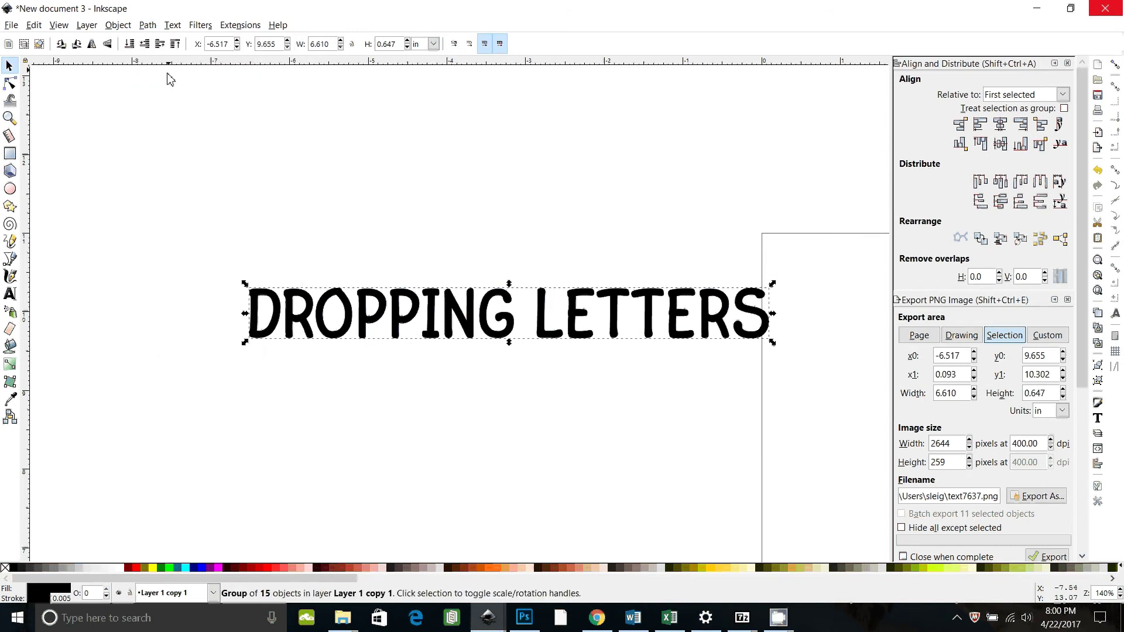
- Ungroup the 15 letter paths and union them into one 629-node path
{"action": "left_click", "coordinate": [119, 25]}
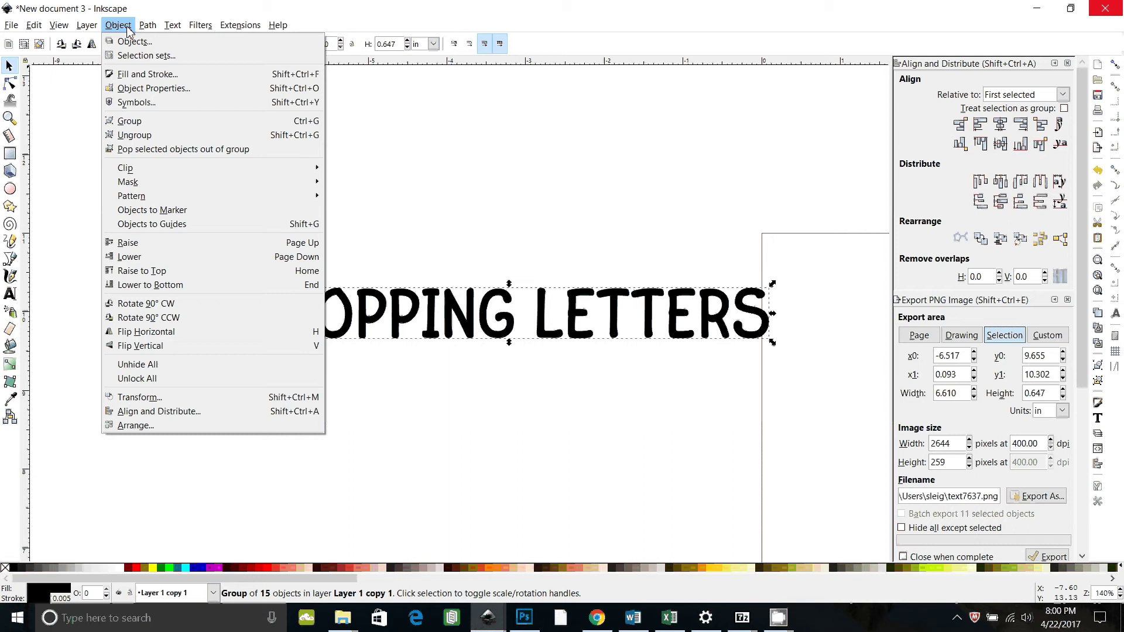
{"action": "left_click", "coordinate": [138, 135]}
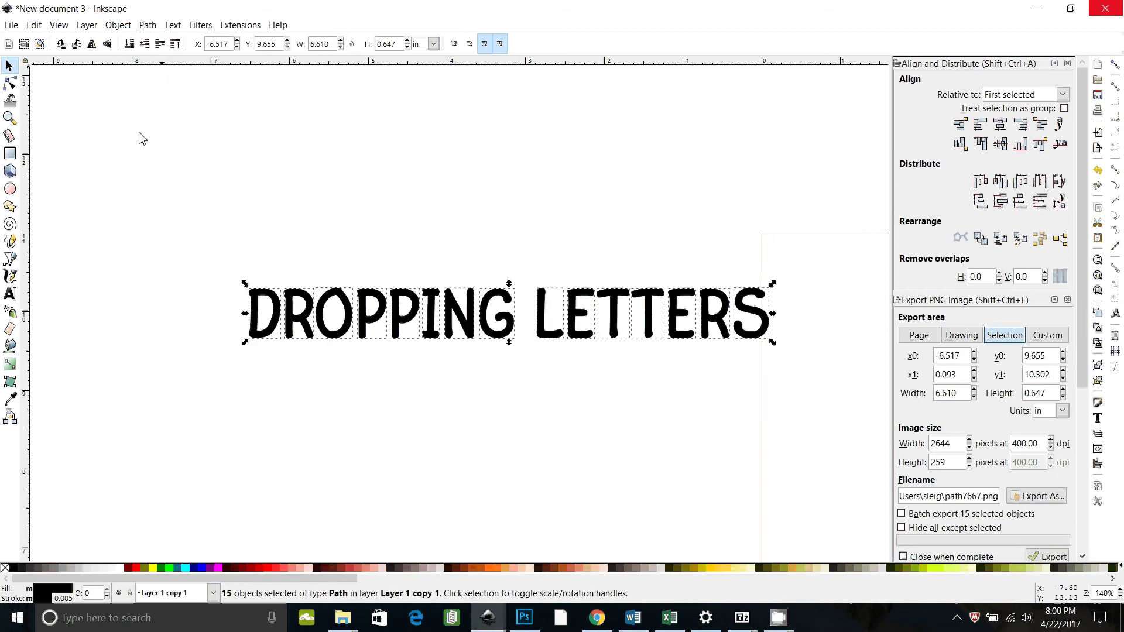
{"action": "left_click", "coordinate": [148, 25]}
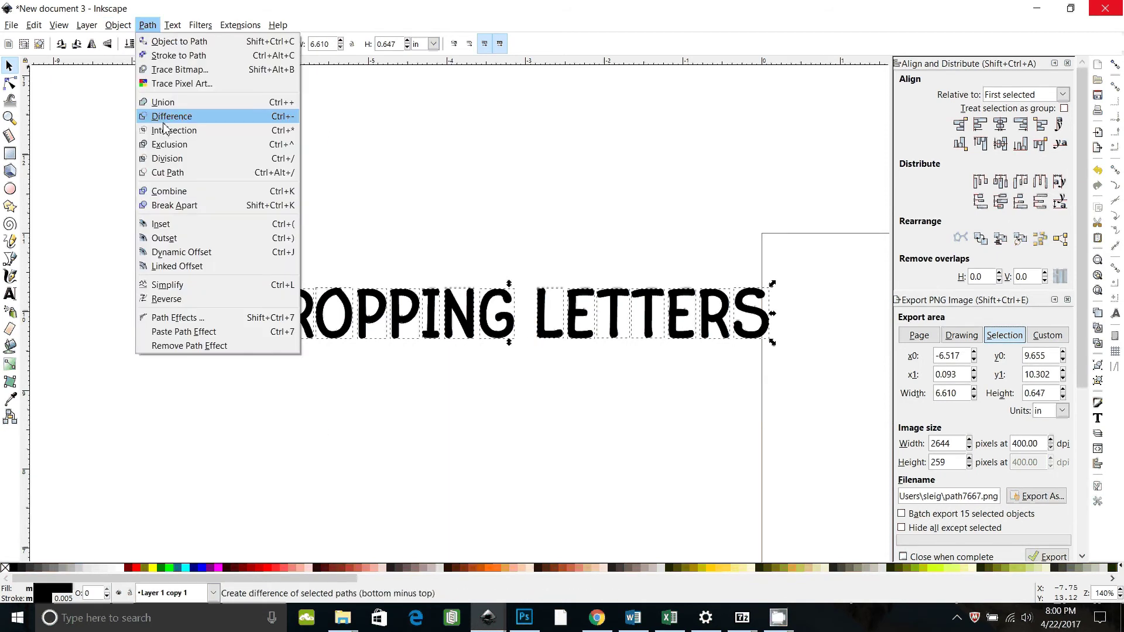
{"action": "left_click", "coordinate": [163, 99]}
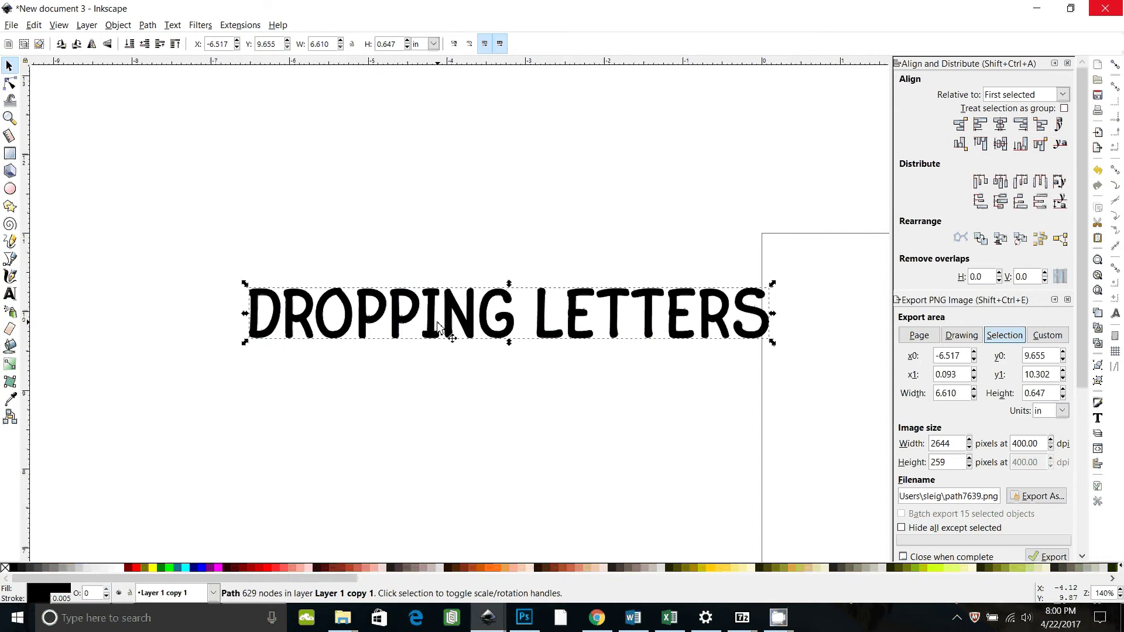
- Duplicate the lettering path, fill the copy red, and lower it behind the black original
{"action": "left_click", "coordinate": [33, 25]}
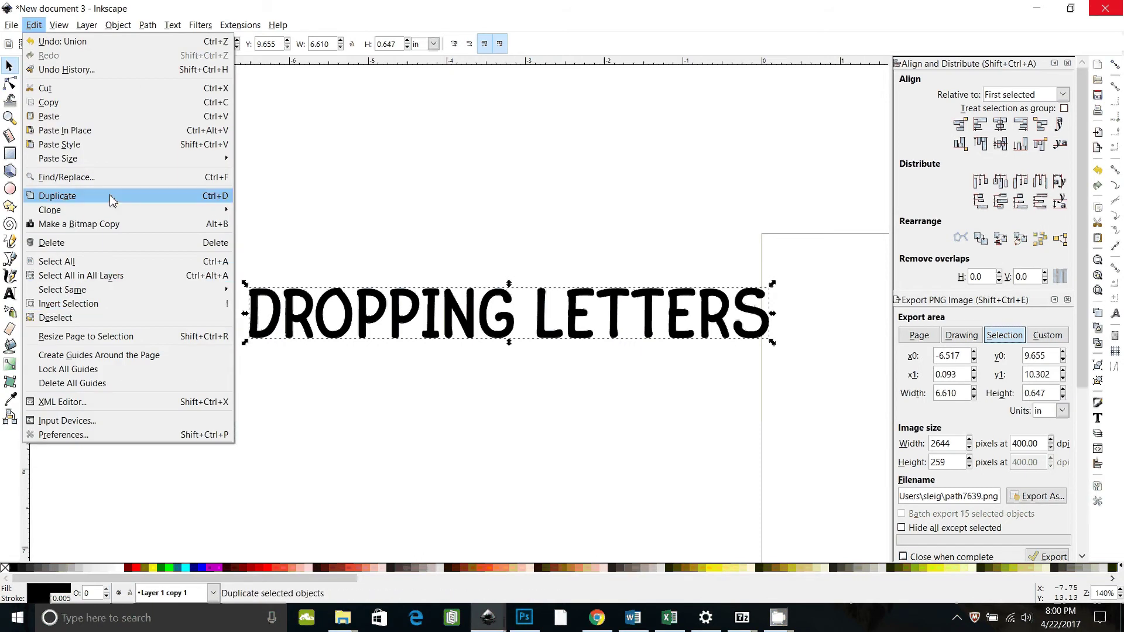
{"action": "left_click", "coordinate": [319, 236]}
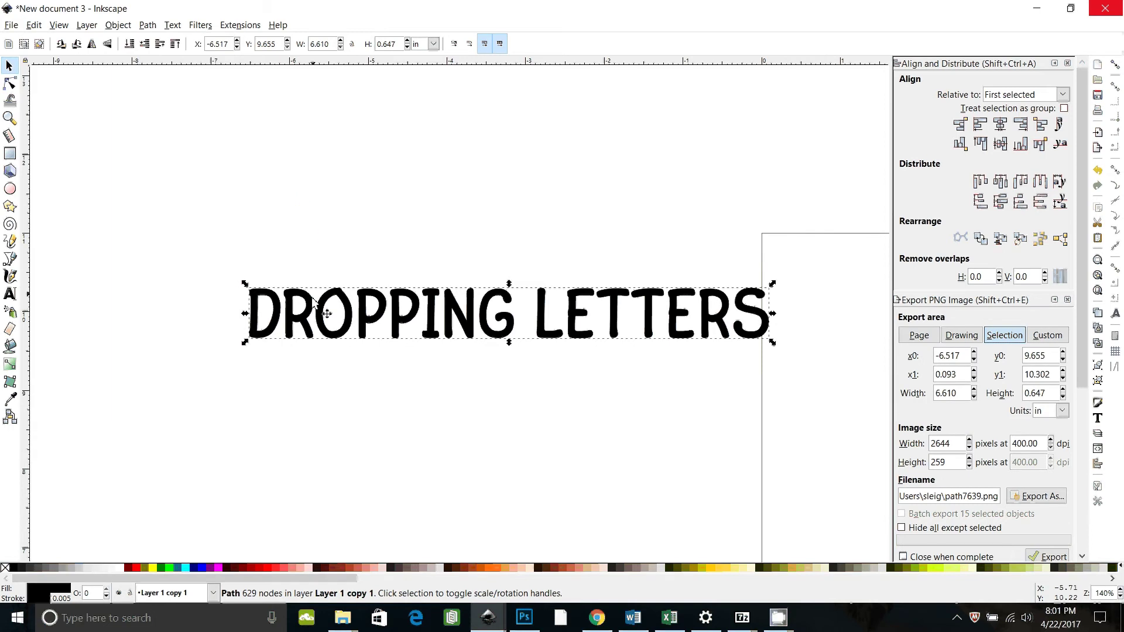
{"action": "key", "text": "ctrl+k"}
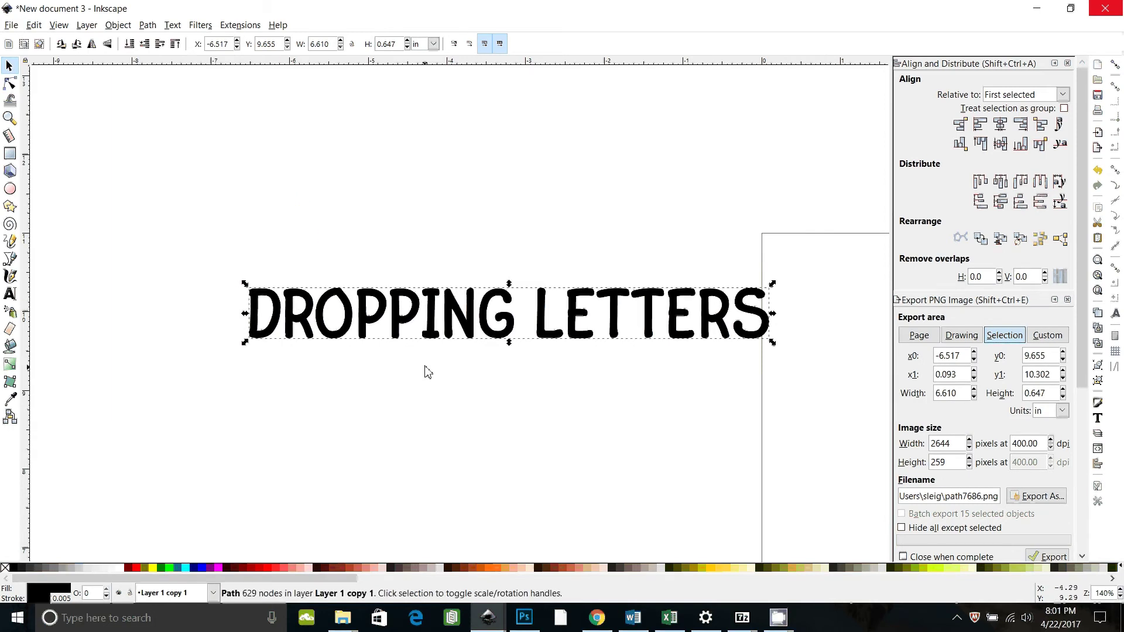
{"action": "left_click_drag", "start_coordinate": [430, 325], "coordinate": [427, 387]}
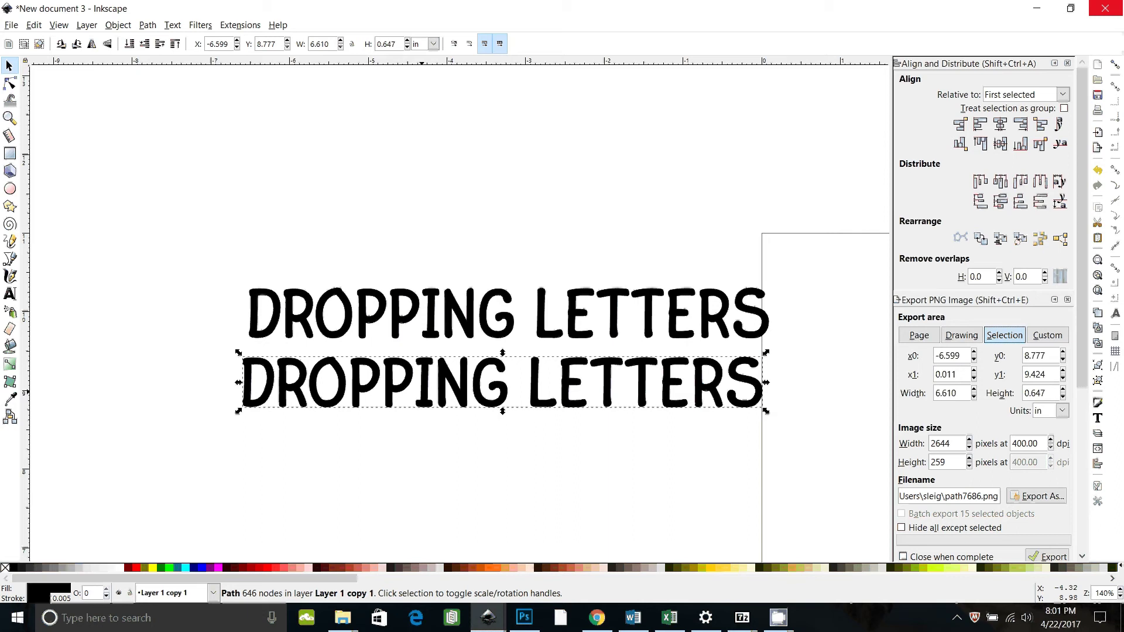
{"action": "key", "text": "ctrl+z"}
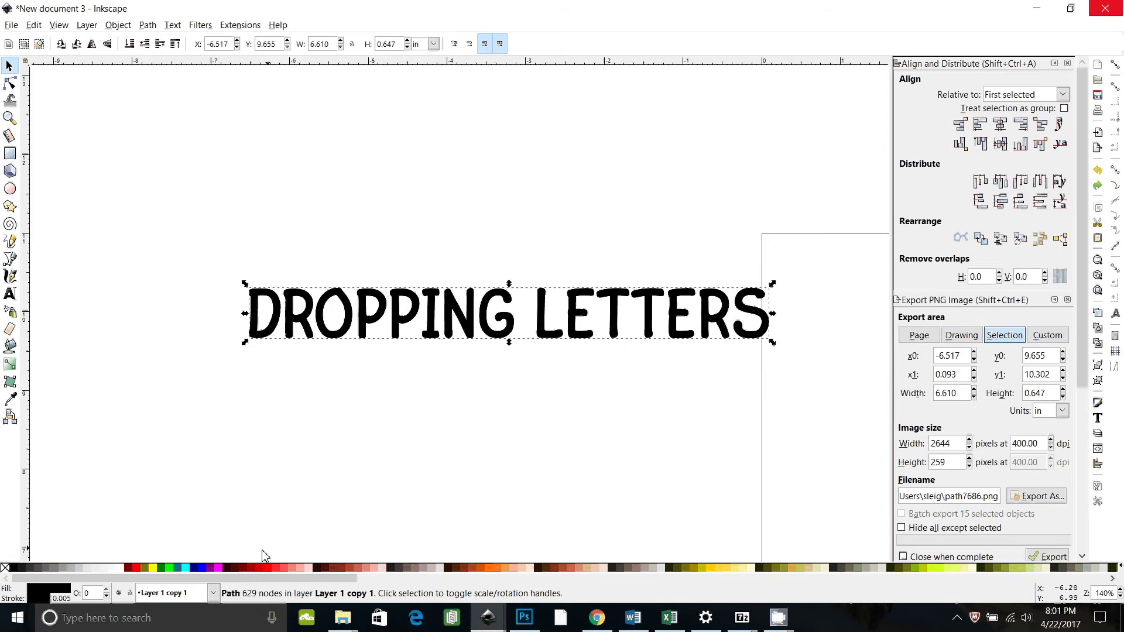
{"action": "left_click", "coordinate": [268, 572]}
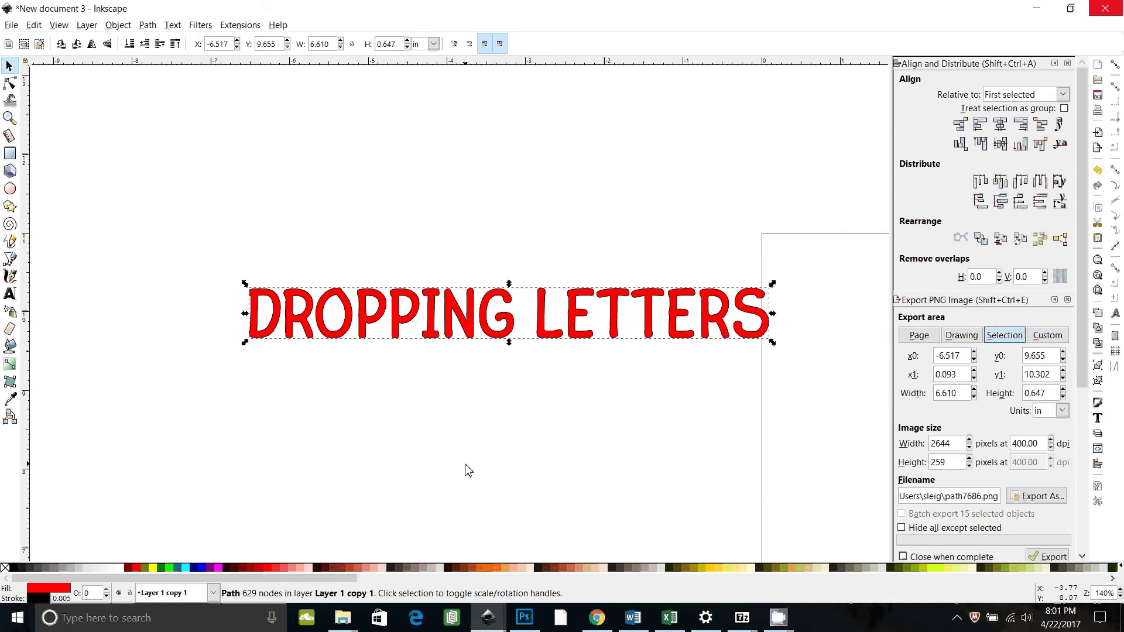
{"action": "key", "text": "ctrl+z"}
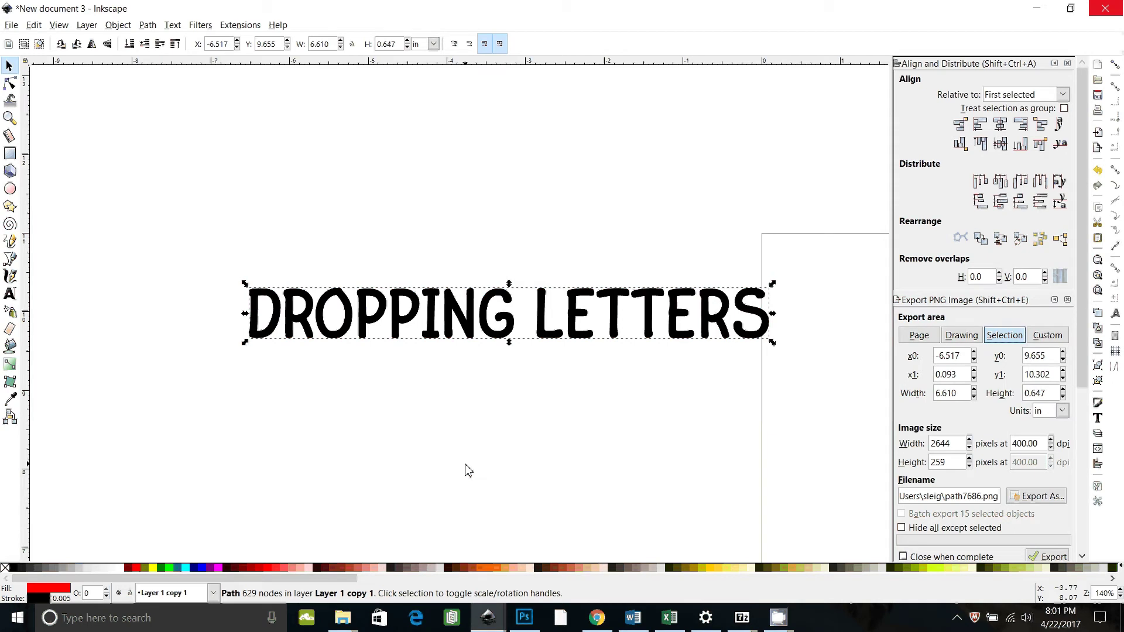
{"action": "left_click", "coordinate": [148, 25]}
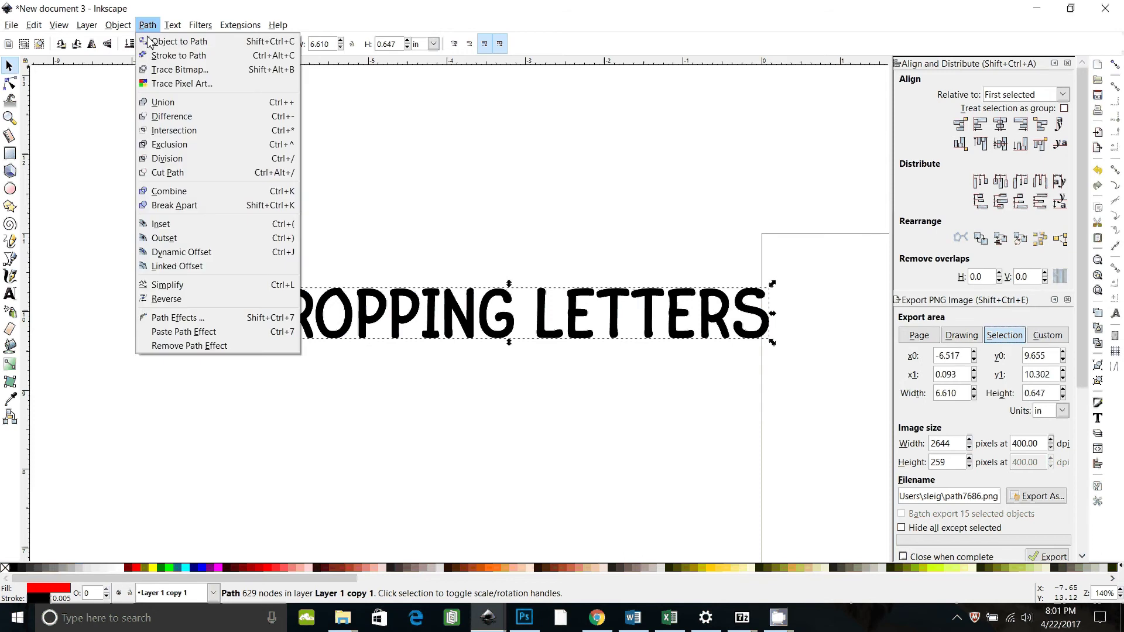
{"action": "left_click", "coordinate": [424, 205]}
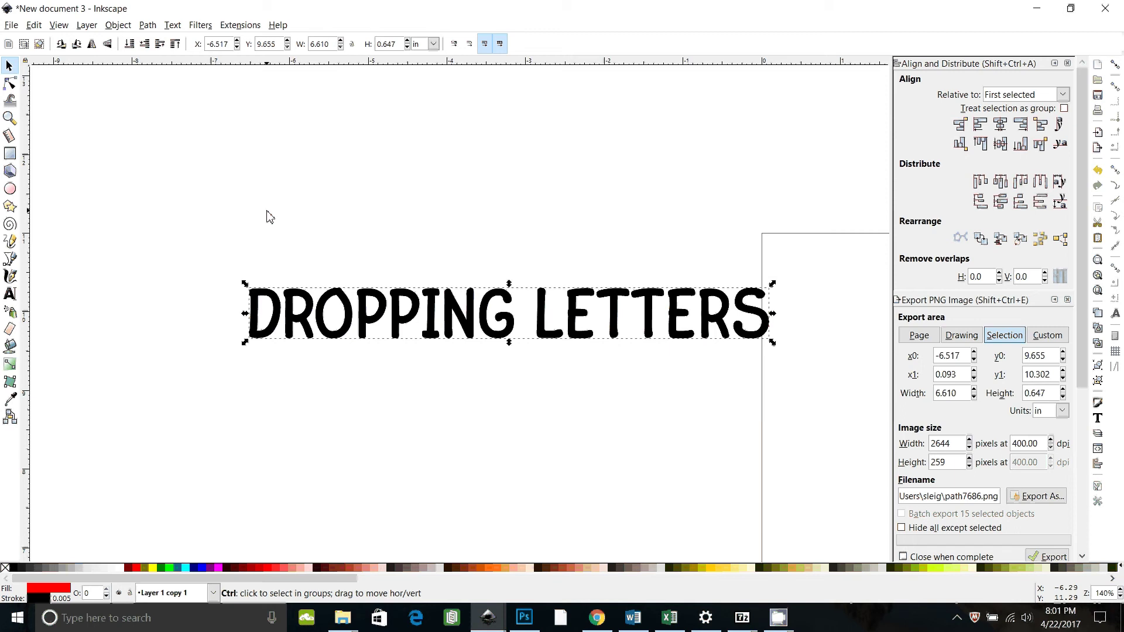
{"action": "key", "text": "ctrl+k"}
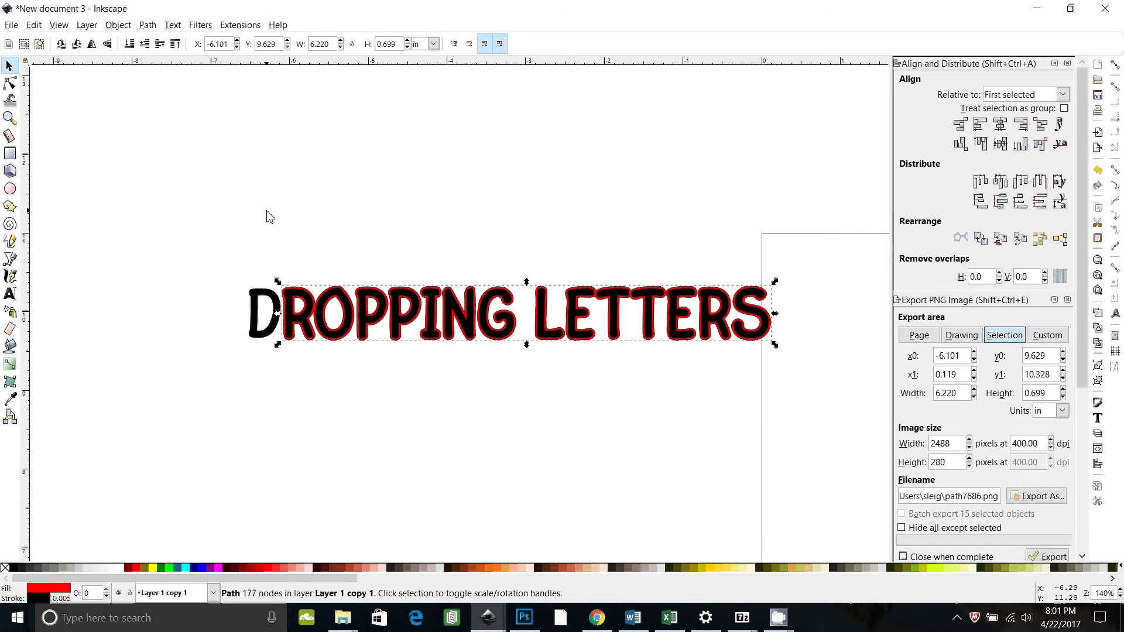
{"action": "key", "text": "ctrl+parenright"}
{"action": "key", "text": "ctrl+parenright"}
{"action": "key", "text": "ctrl+parenright"}
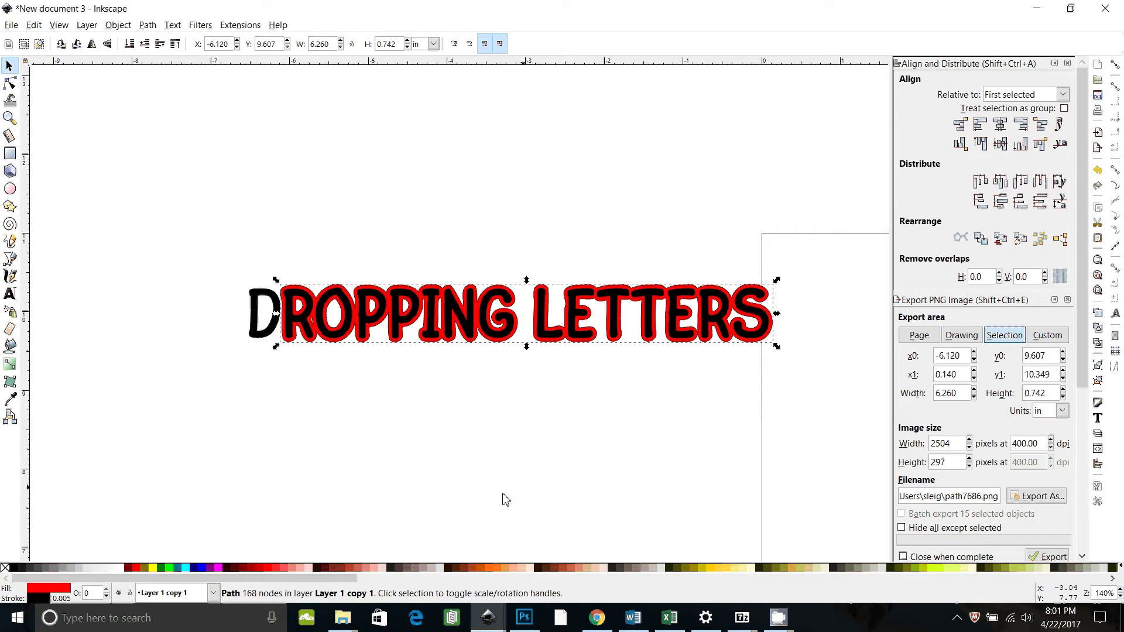
{"action": "key", "text": "ctrl+z"}
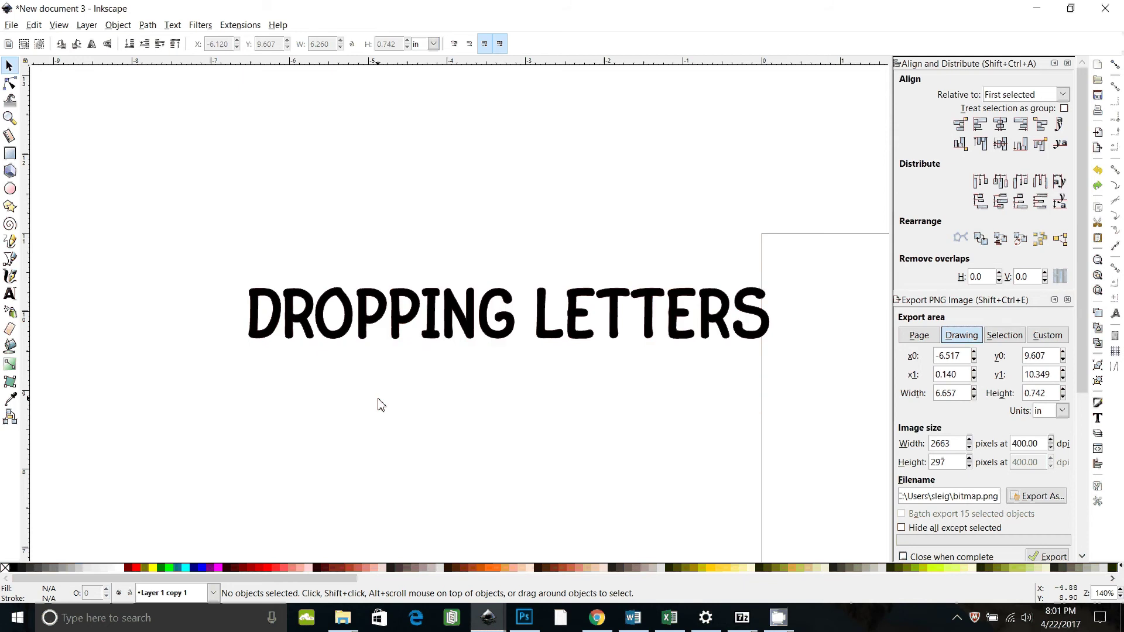
- Apply Dynamic Offset to the red copy and drag it outward into a thick red border
{"action": "left_click", "coordinate": [273, 333]}
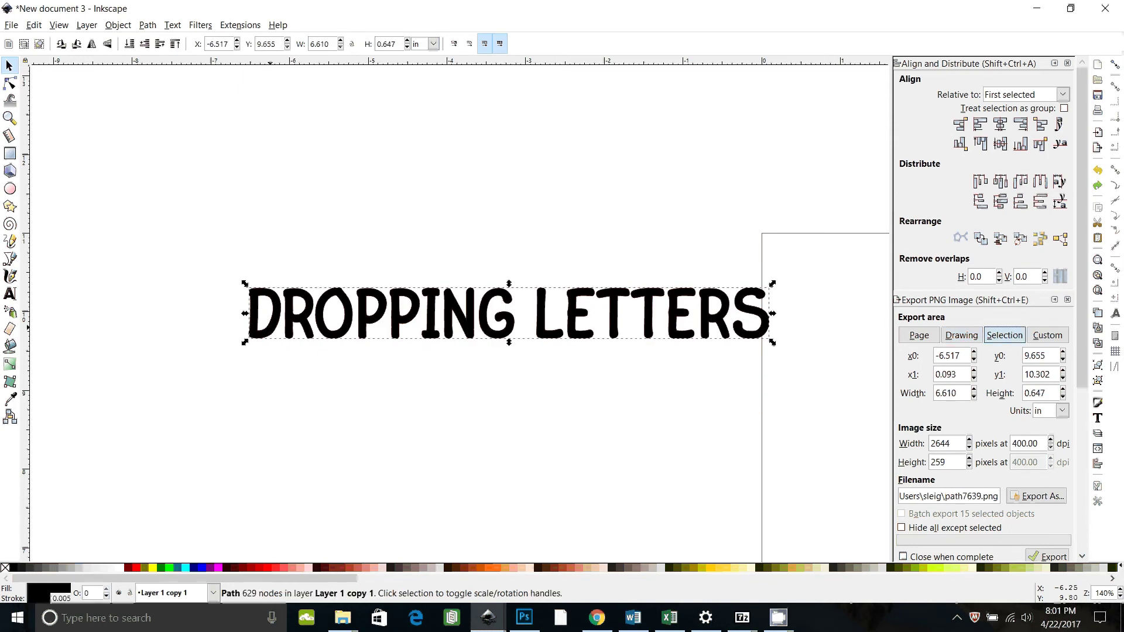
{"action": "left_click", "coordinate": [273, 334], "text": "alt"}
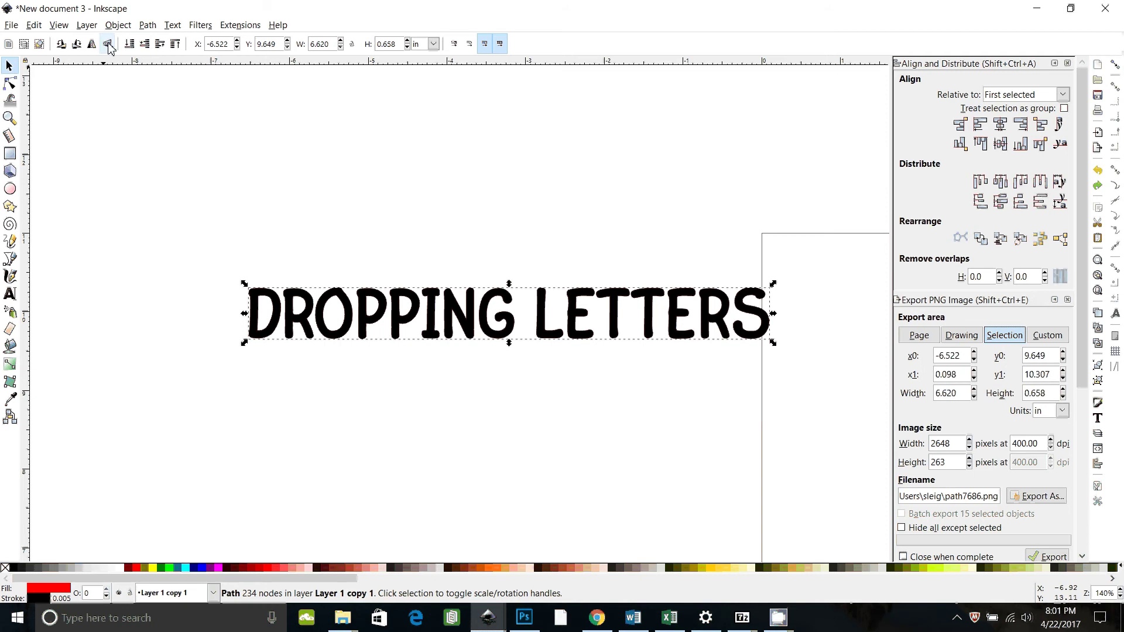
{"action": "left_click", "coordinate": [147, 25]}
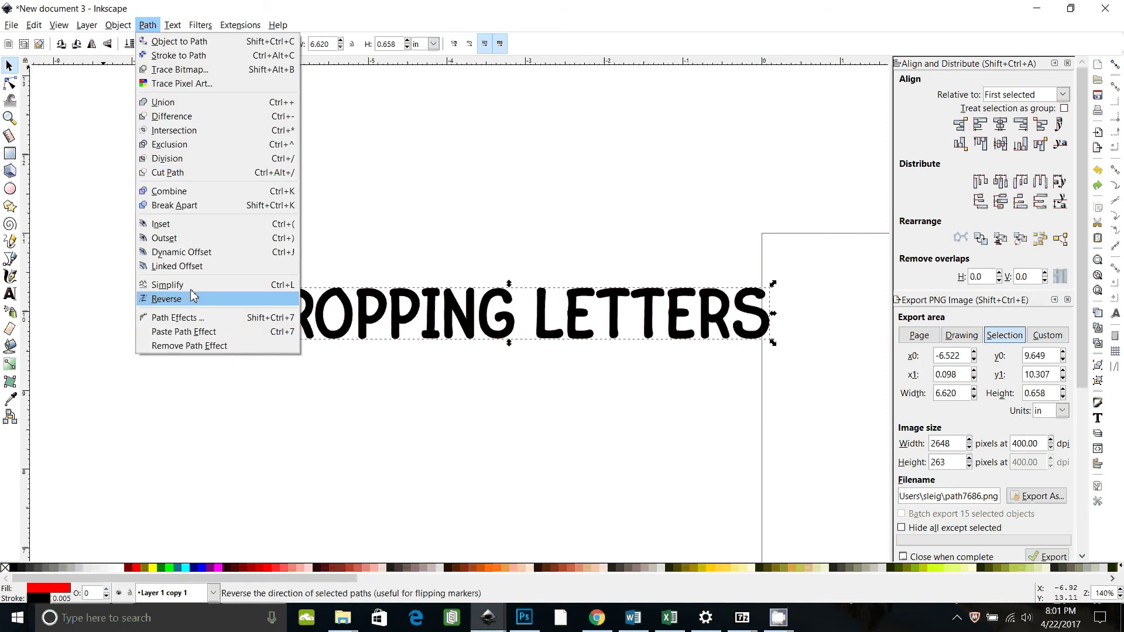
{"action": "left_click", "coordinate": [193, 252]}
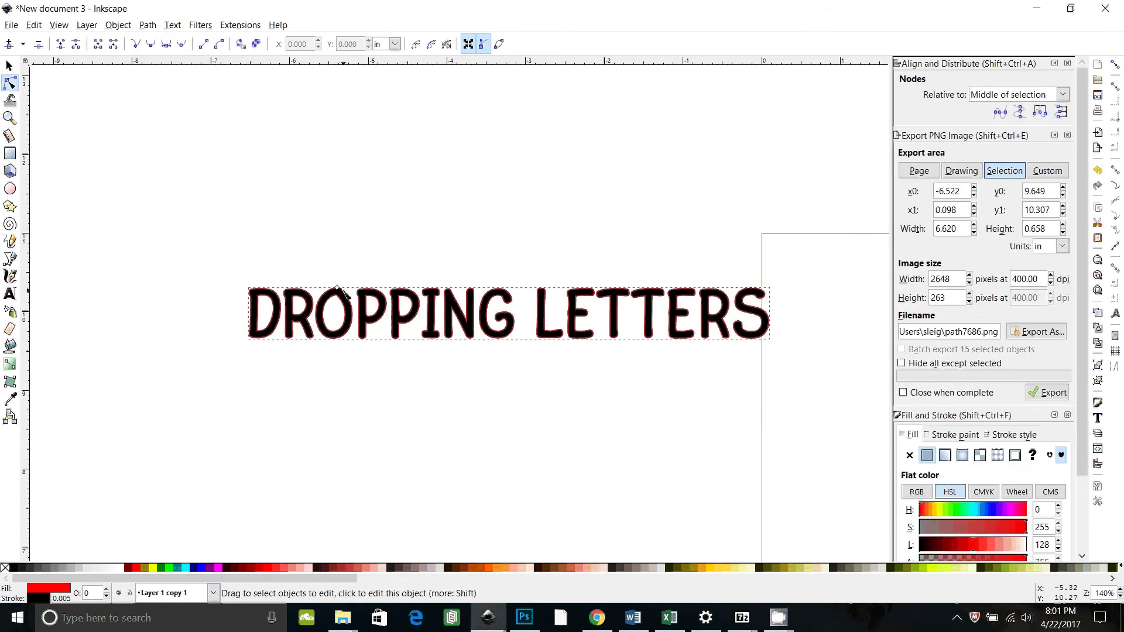
{"action": "left_click_drag", "start_coordinate": [339, 289], "coordinate": [340, 284]}
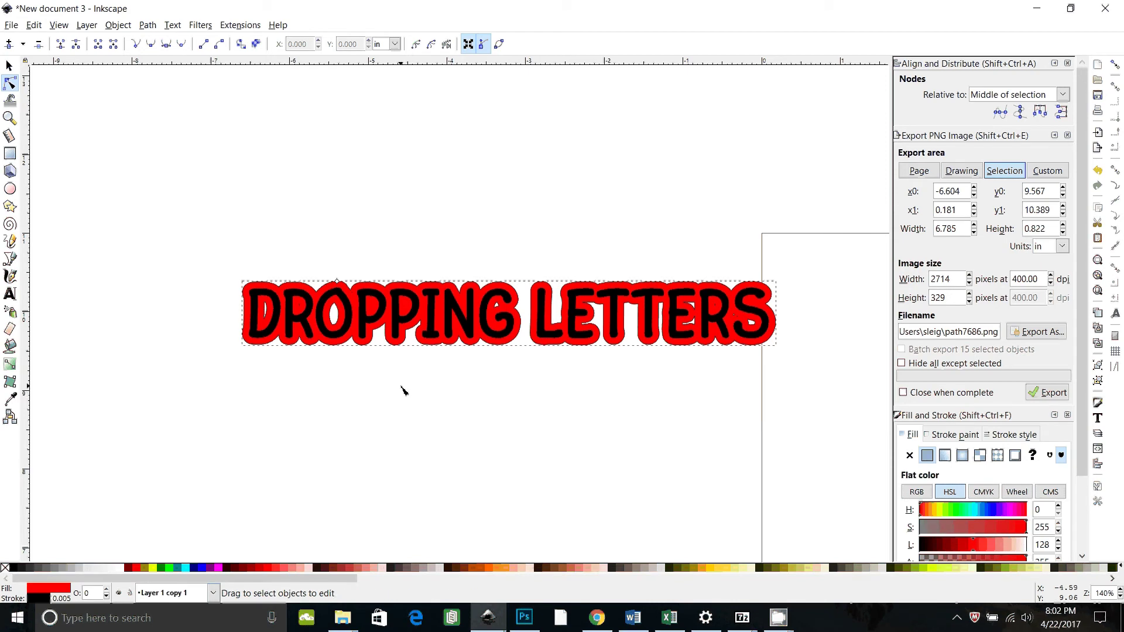
{"action": "left_click", "coordinate": [147, 25]}
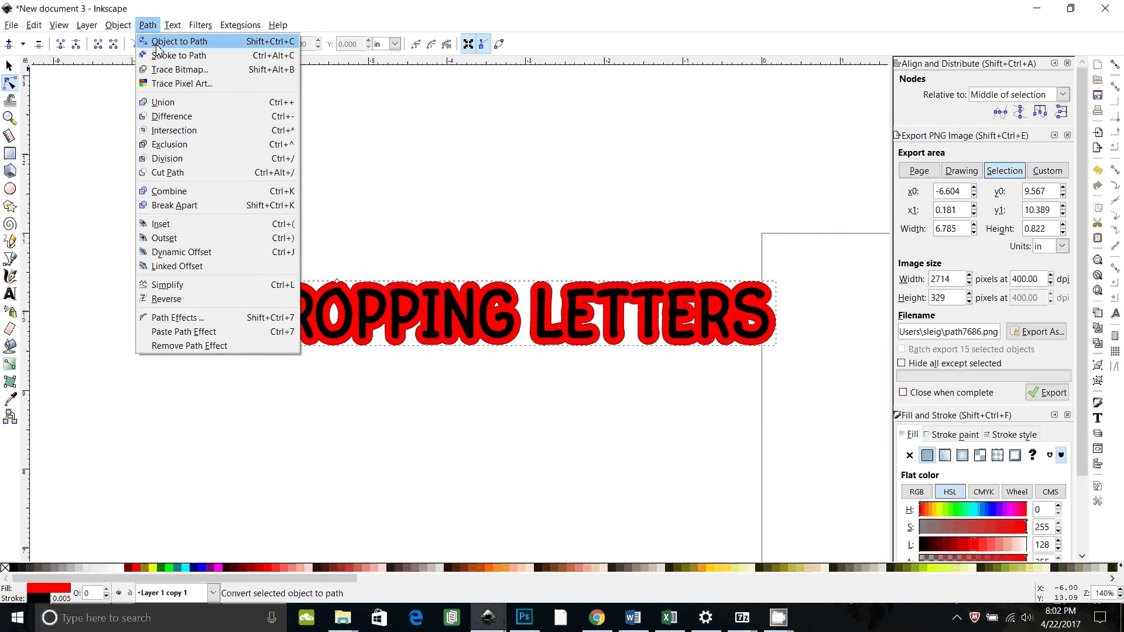
- Convert the lettering to paths, then select and delete all the old lettering
{"action": "left_click", "coordinate": [157, 47]}
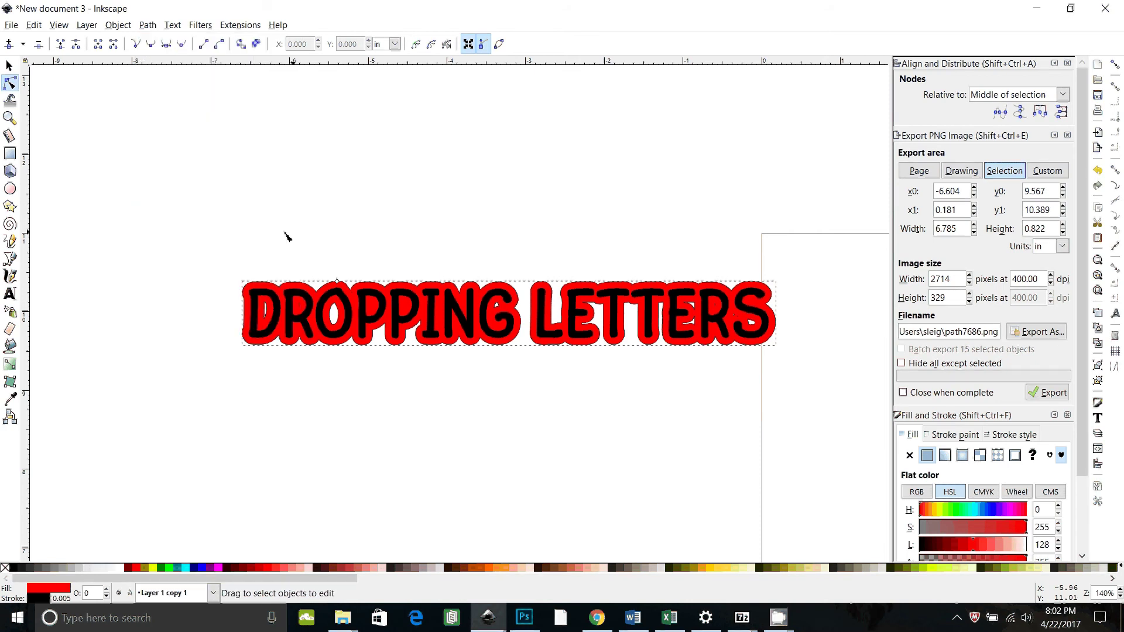
{"action": "left_click", "coordinate": [147, 25]}
{"action": "left_click", "coordinate": [159, 45]}
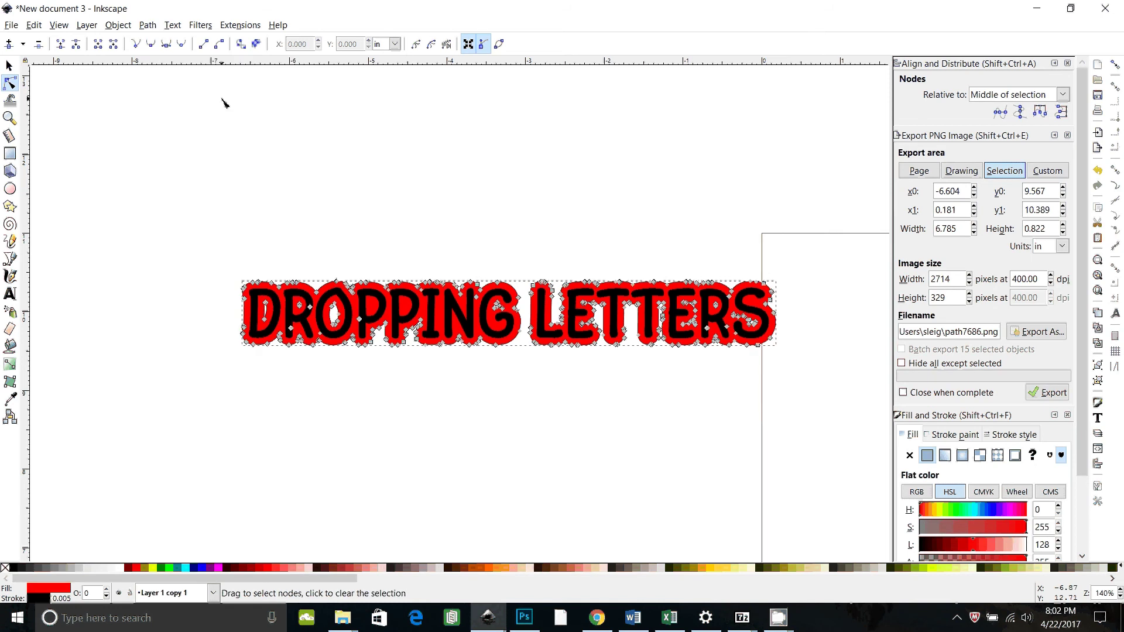
{"action": "left_click", "coordinate": [9, 65]}
{"action": "left_click_drag", "start_coordinate": [211, 170], "coordinate": [806, 439]}
{"action": "key", "text": "Delete"}
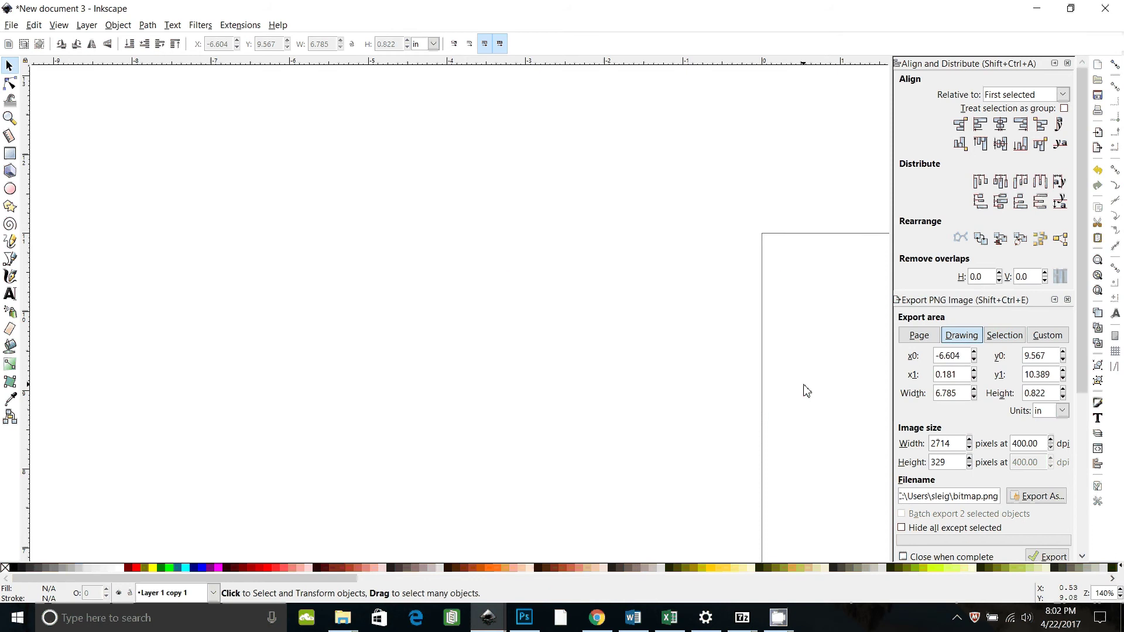
- Add a fresh 'DROPPING LETTERS' text object and shift it to the left
{"action": "left_click", "coordinate": [12, 294]}
{"action": "left_click", "coordinate": [331, 304]}
{"action": "type", "text": "DRO"}
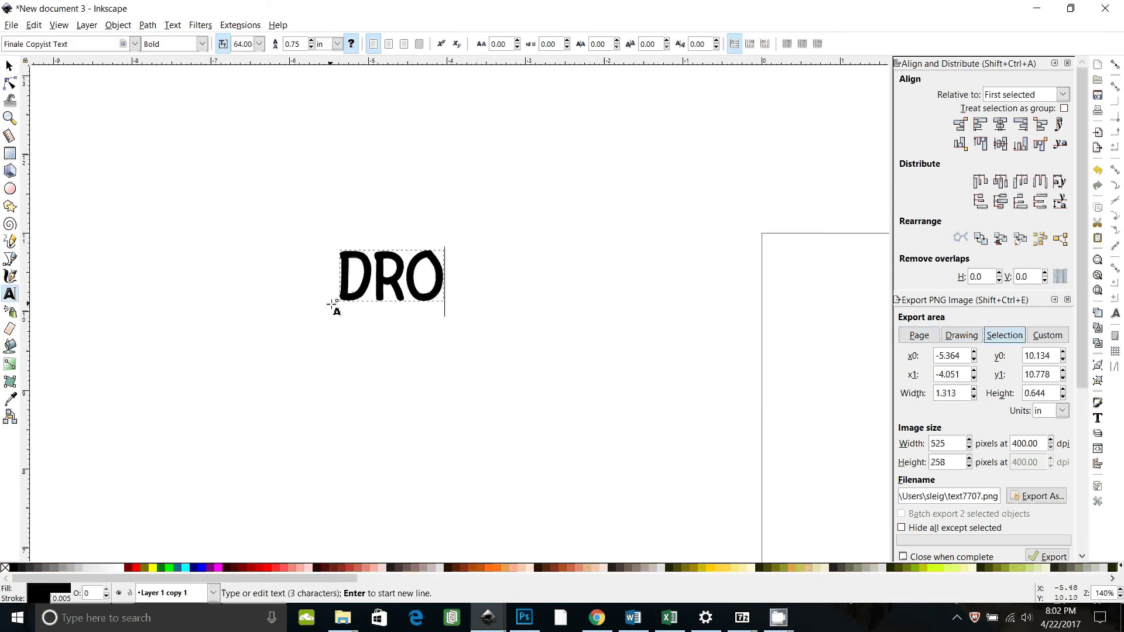
{"action": "type", "text": "PPING LETTERS"}
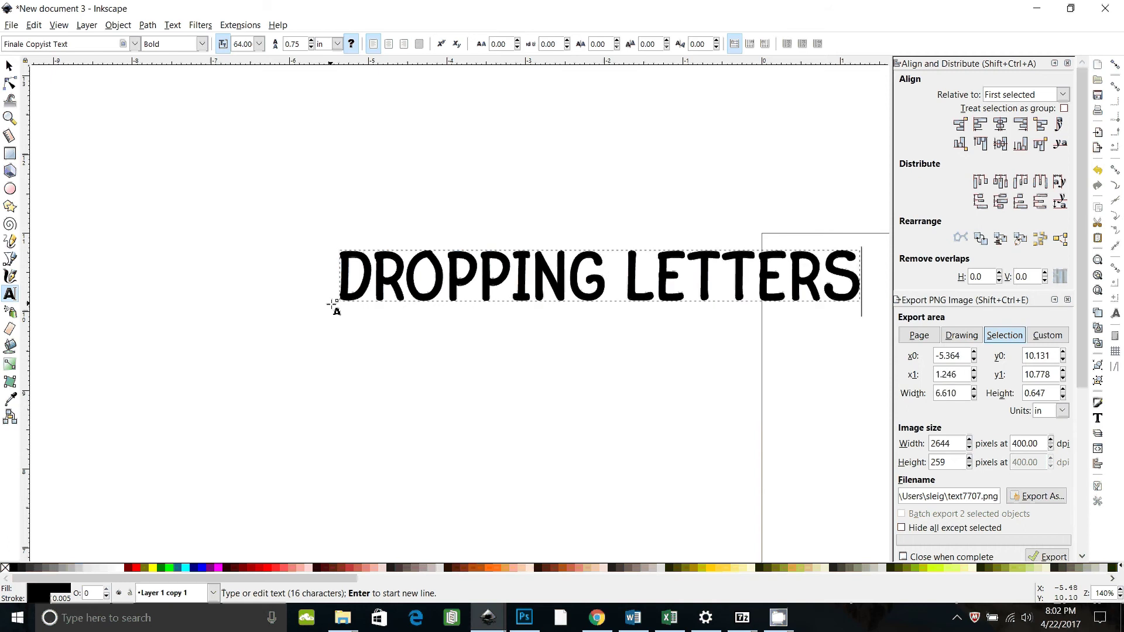
{"action": "left_click", "coordinate": [9, 65]}
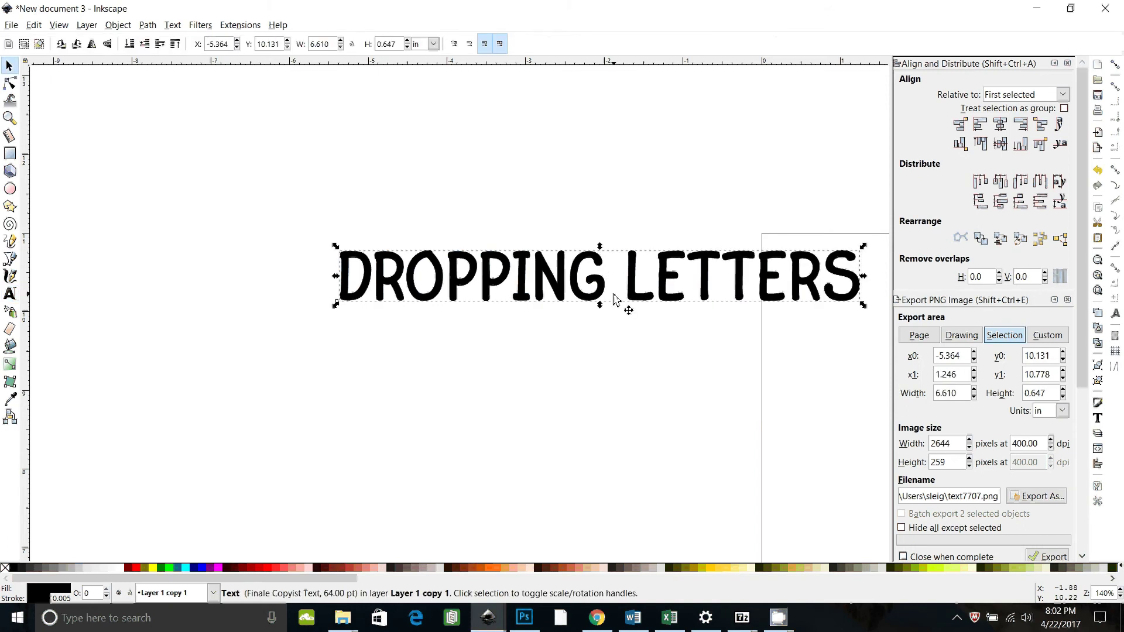
{"action": "left_click_drag", "start_coordinate": [615, 296], "coordinate": [486, 303]}
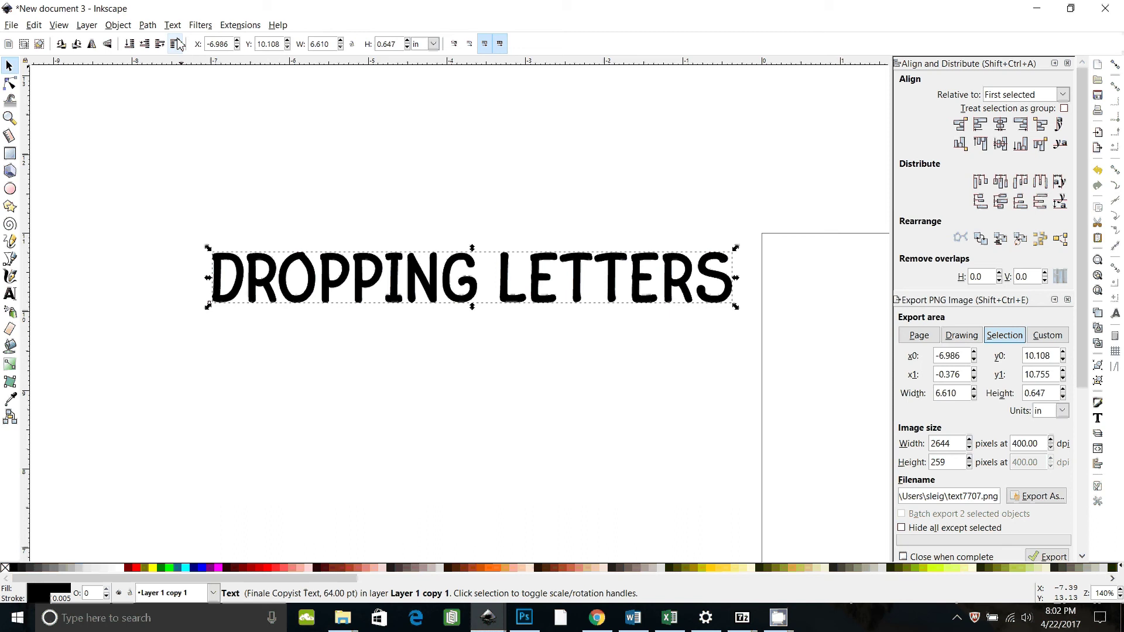
- Convert the new text to paths and ungroup it into 15 separate letter paths
{"action": "left_click", "coordinate": [147, 25]}
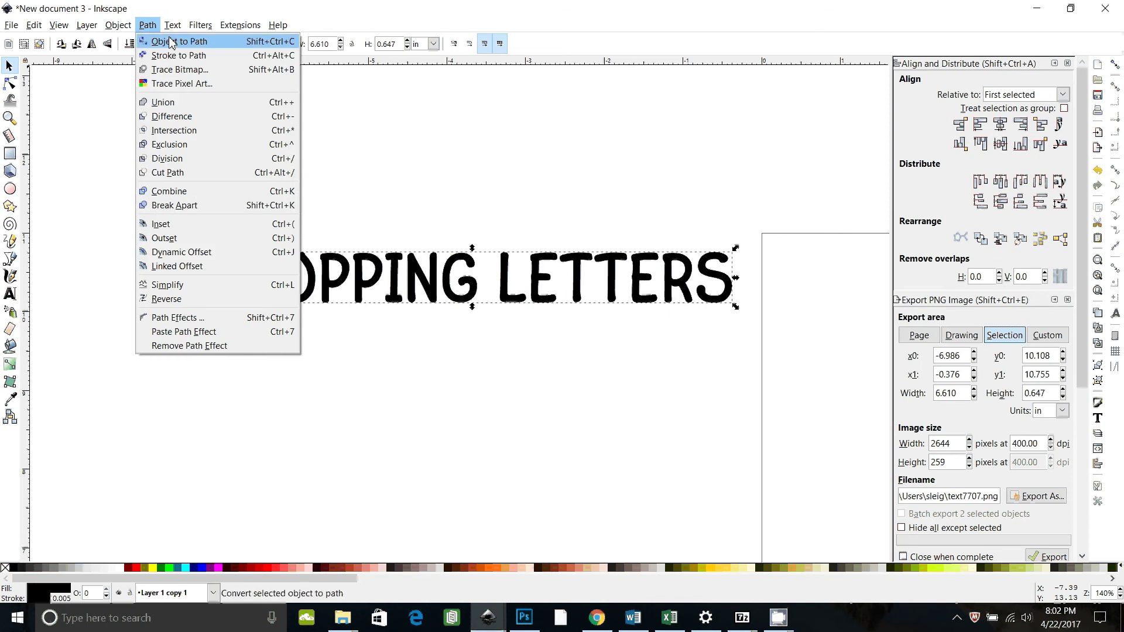
{"action": "left_click", "coordinate": [170, 41]}
{"action": "left_click", "coordinate": [118, 25]}
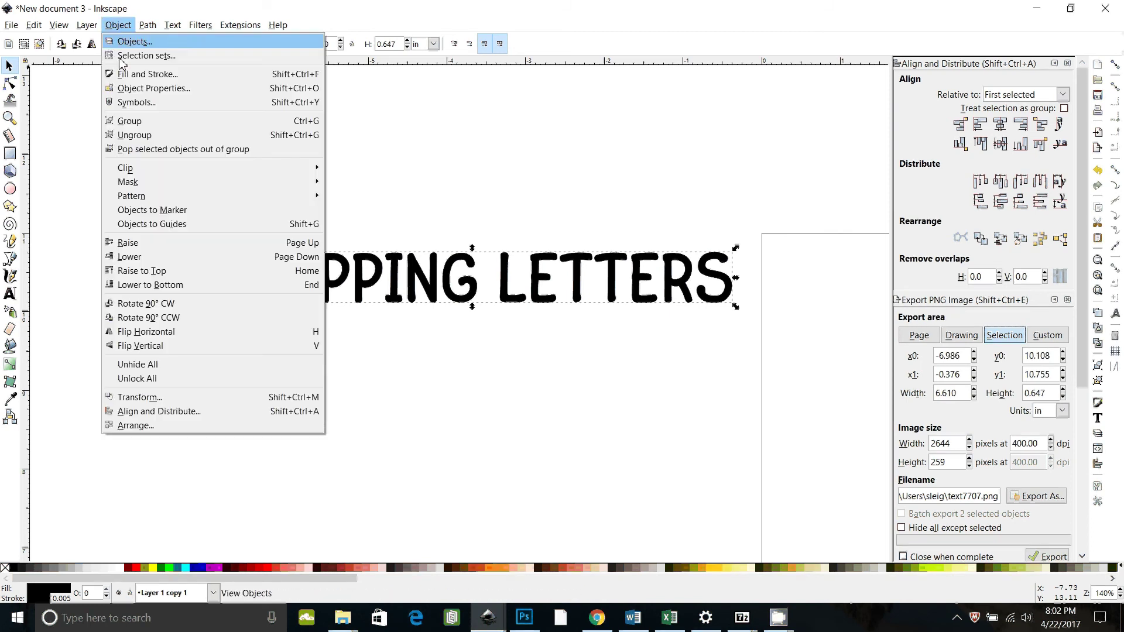
{"action": "left_click", "coordinate": [126, 137]}
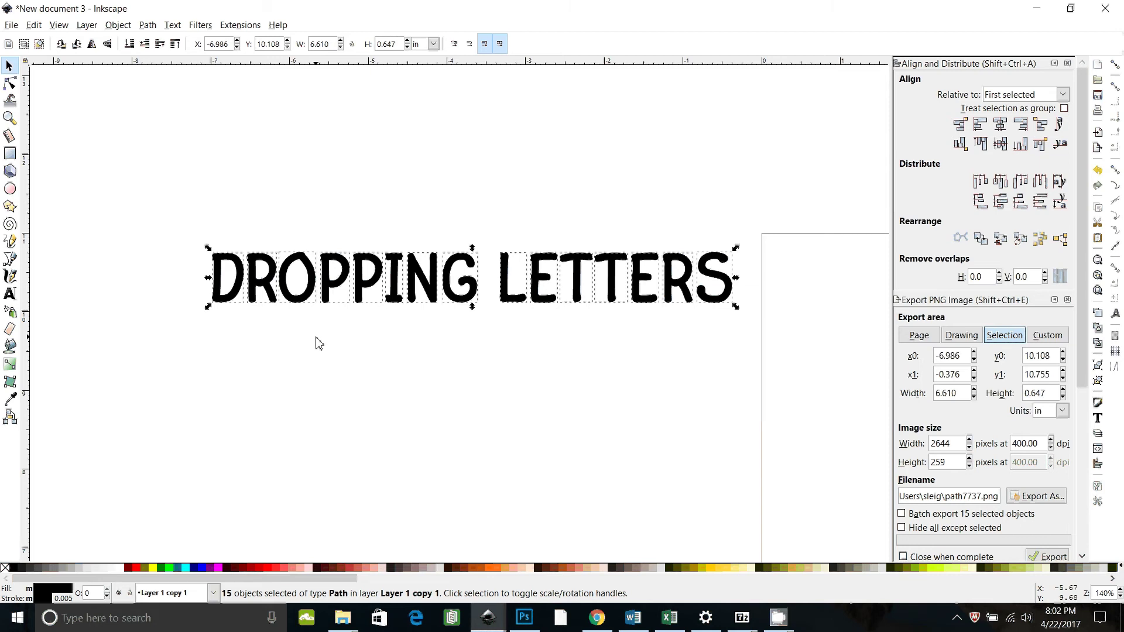
- Duplicate the letter paths, fill the copies red, and send them behind the black letters
{"action": "key", "text": "ctrl"}
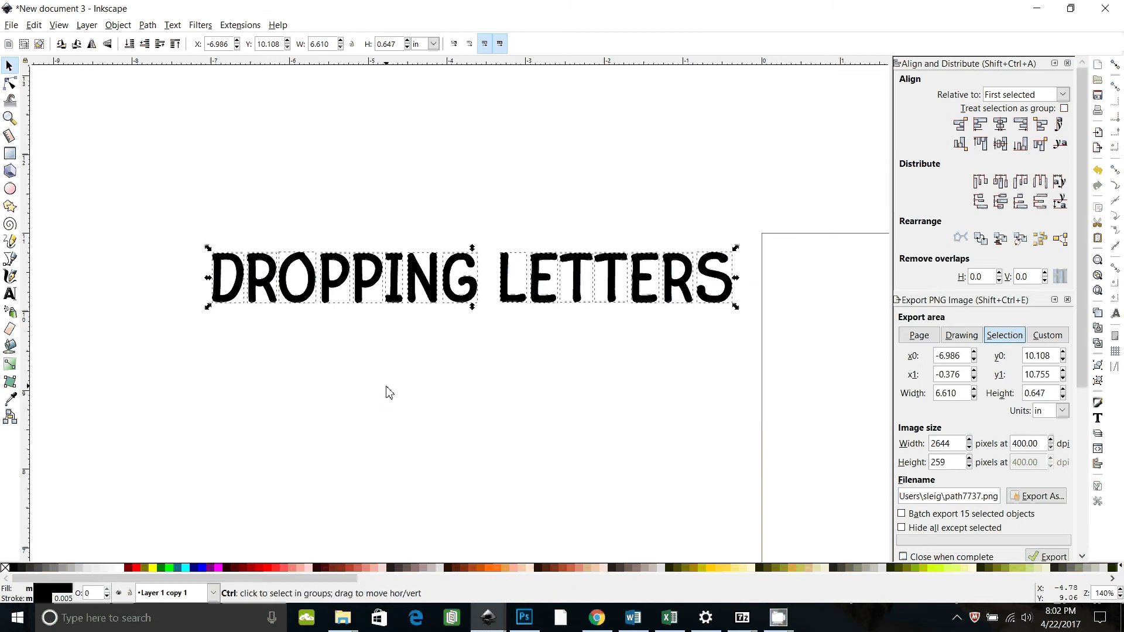
{"action": "key", "text": "Escape"}
{"action": "key", "text": "ctrl+a"}
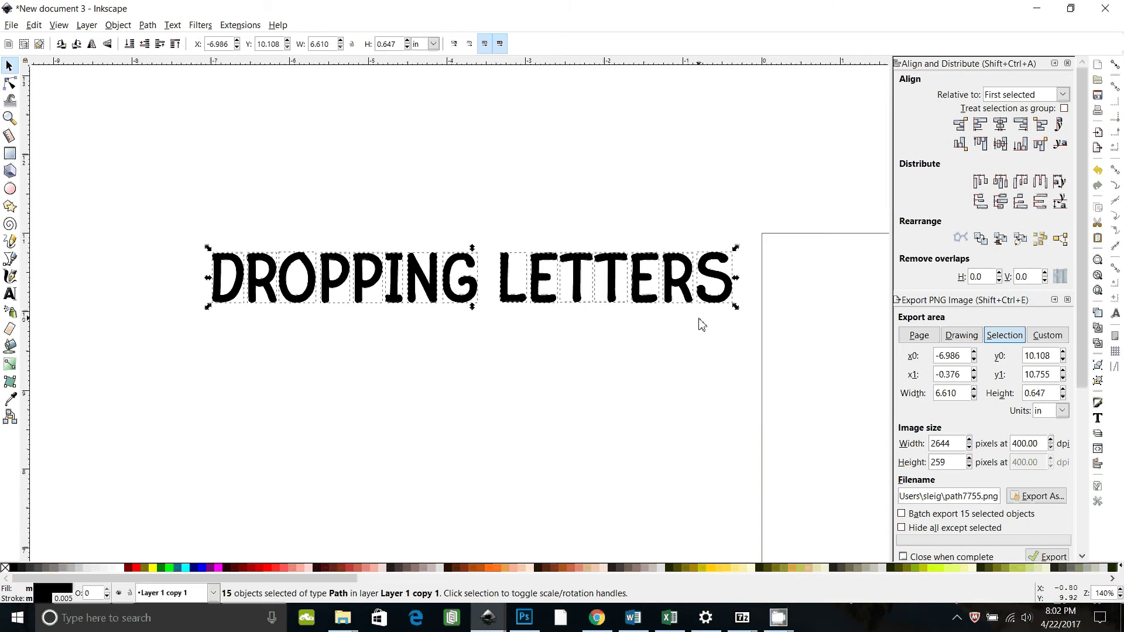
{"action": "left_click", "coordinate": [266, 569]}
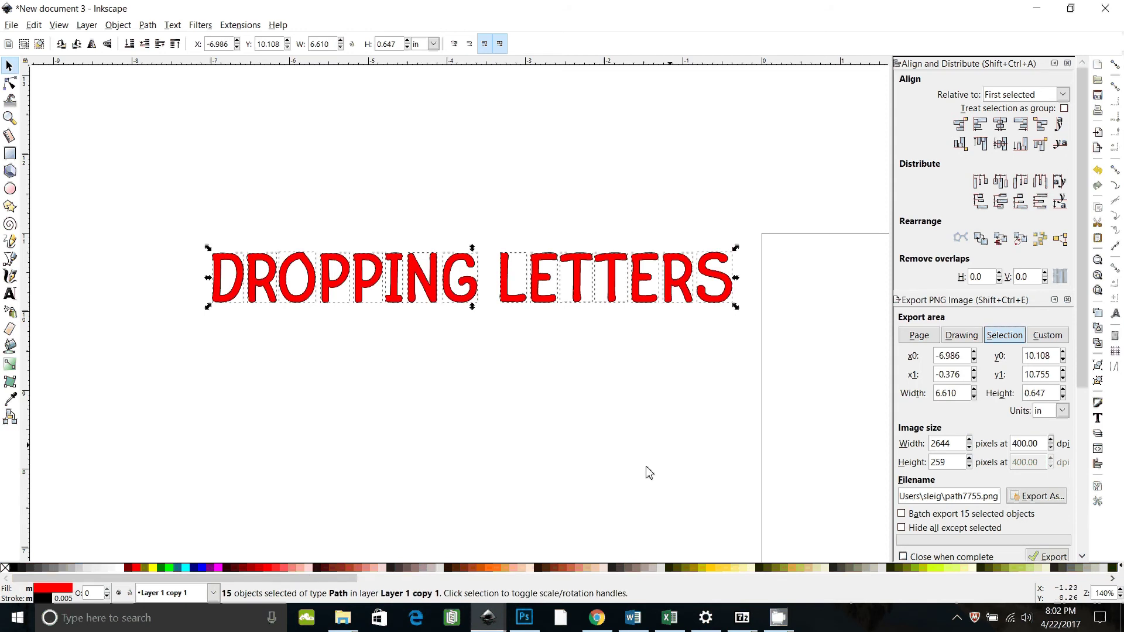
{"action": "key", "text": "ctrl+z"}
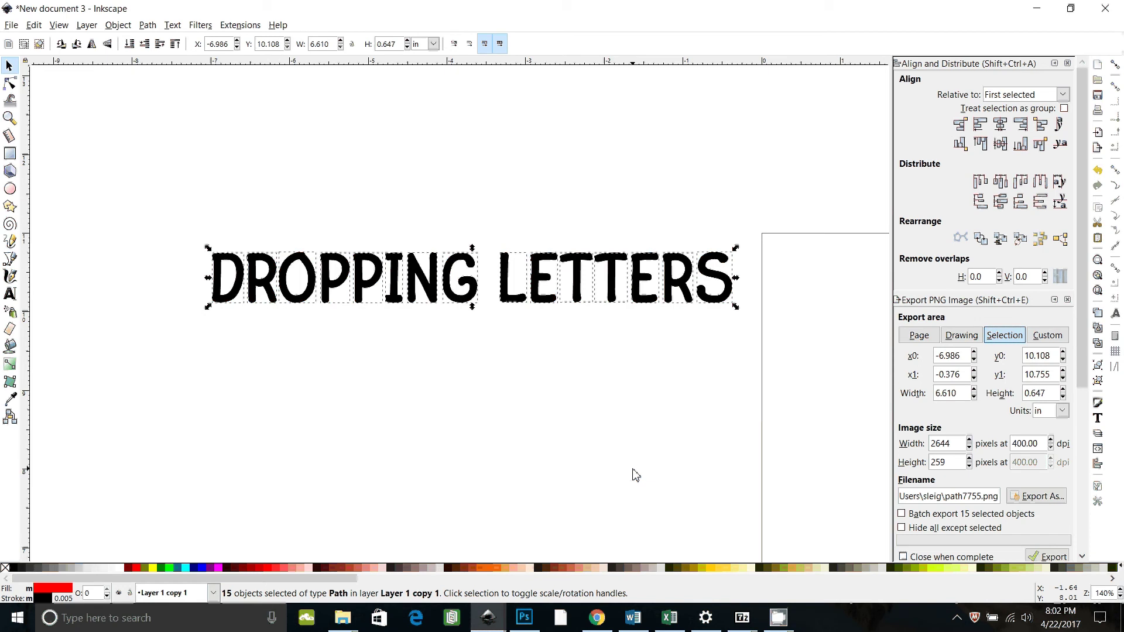
- Outset the red letters four times into a thick border spanning 6.714 × 0.760 in
{"action": "key", "text": "ctrl+z"}
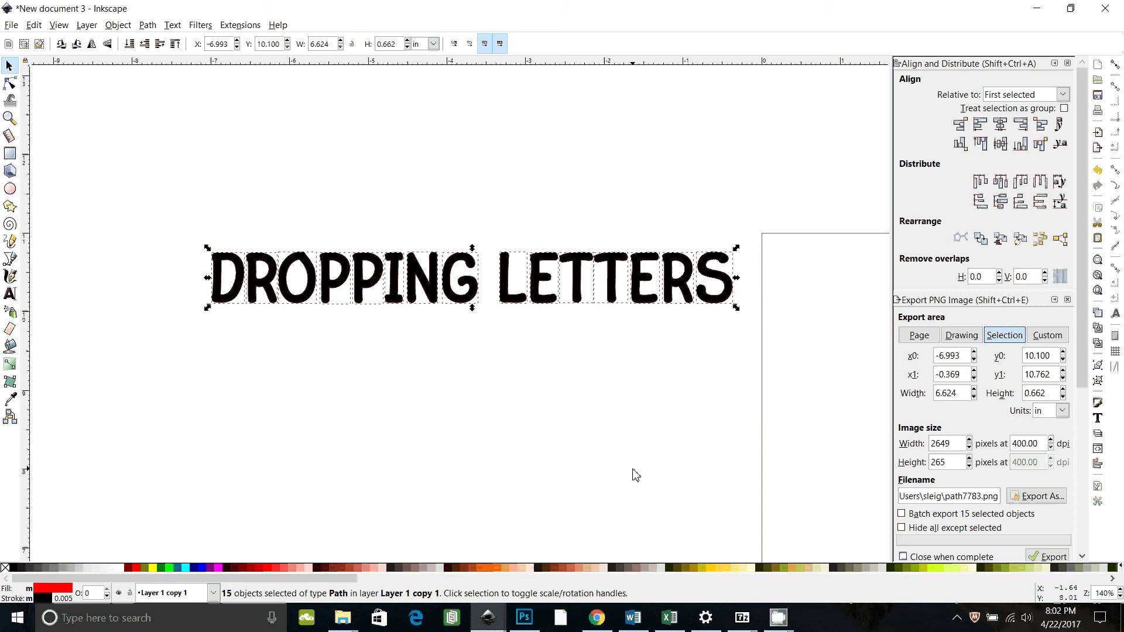
{"action": "key", "text": "ctrl+z"}
{"action": "key", "text": "ctrl+z"}
{"action": "key", "text": "ctrl+z"}
{"action": "key", "text": "ctrl+z"}
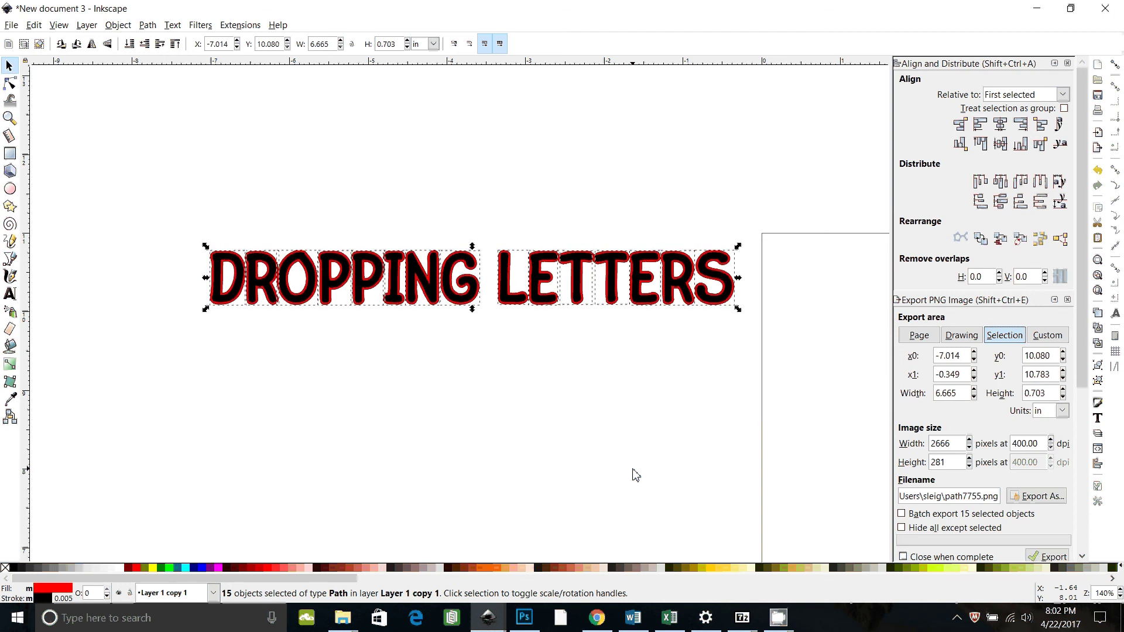
{"action": "key", "text": "ctrl+z"}
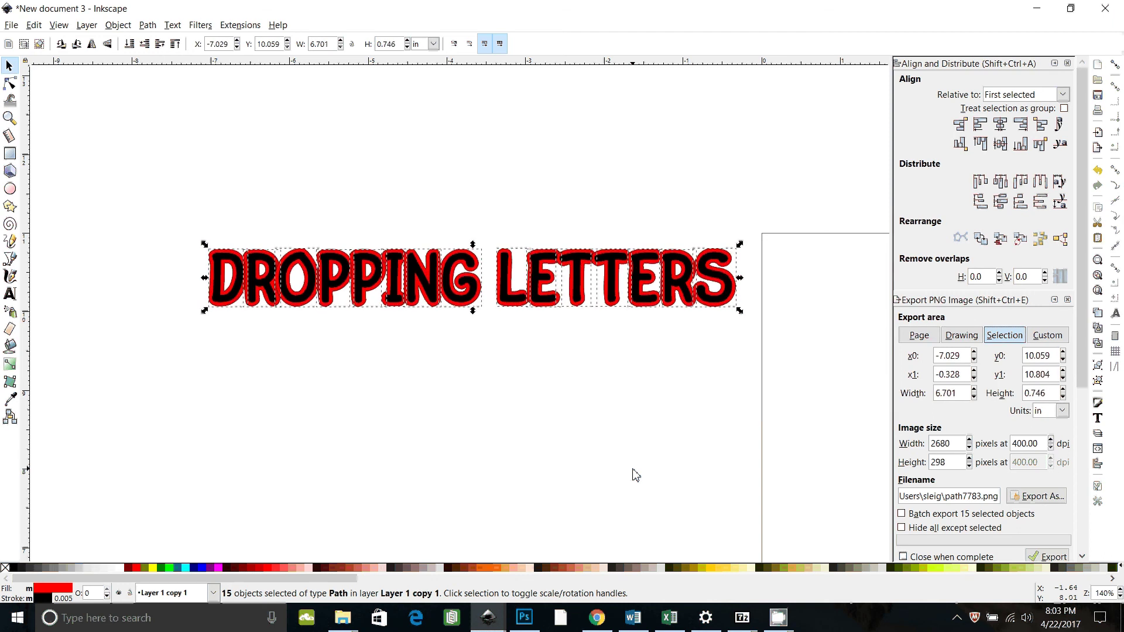
{"action": "key", "text": "ctrl+z"}
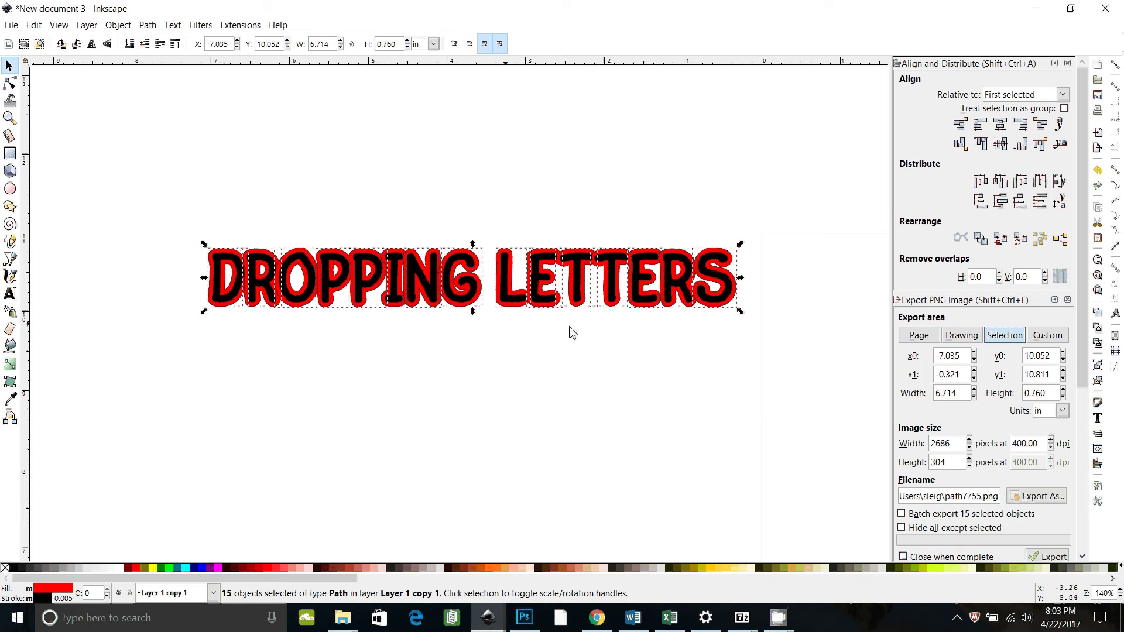
- Union the red outlines into one 181-node path, then select all black letters by fill color
{"action": "left_click", "coordinate": [147, 25]}
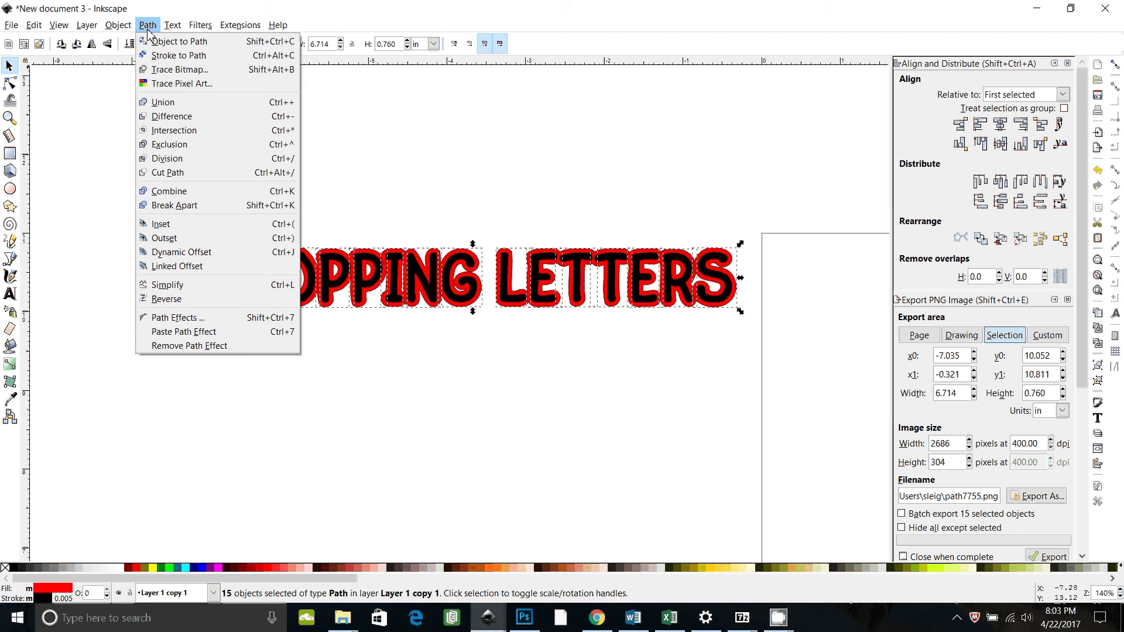
{"action": "left_click", "coordinate": [163, 102]}
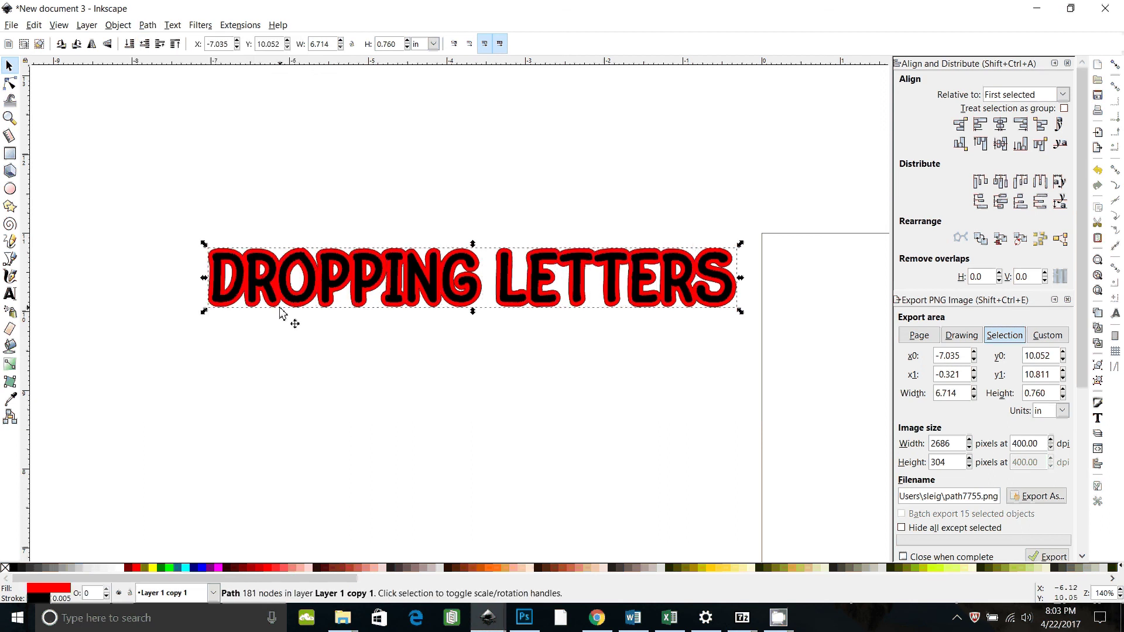
{"action": "left_click", "coordinate": [306, 374]}
{"action": "left_click", "coordinate": [287, 274]}
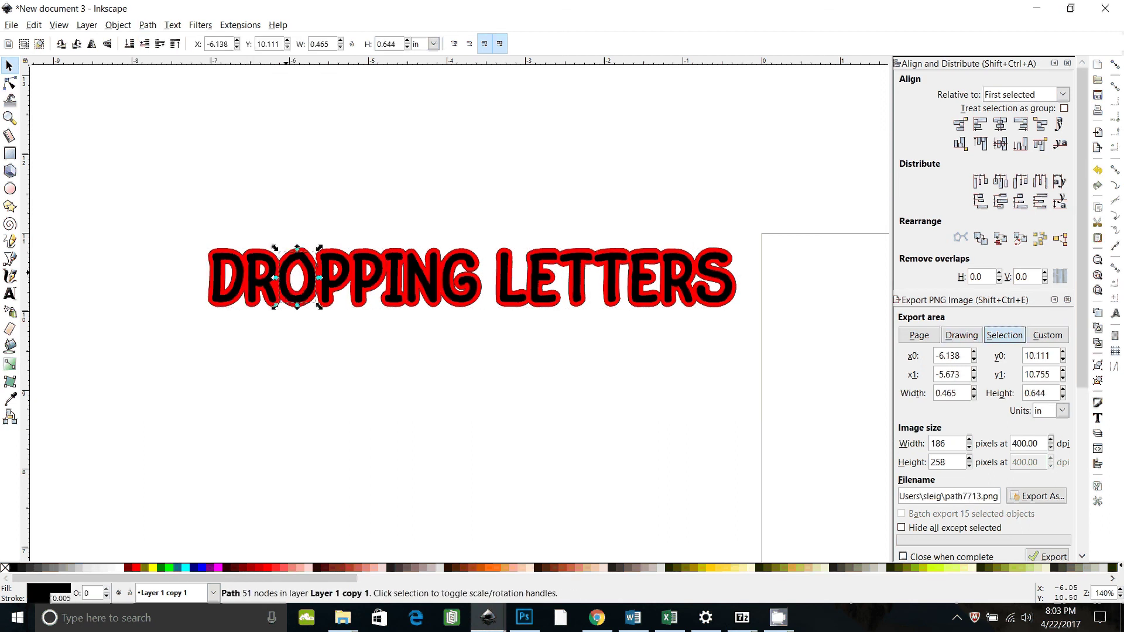
{"action": "right_click", "coordinate": [291, 263]}
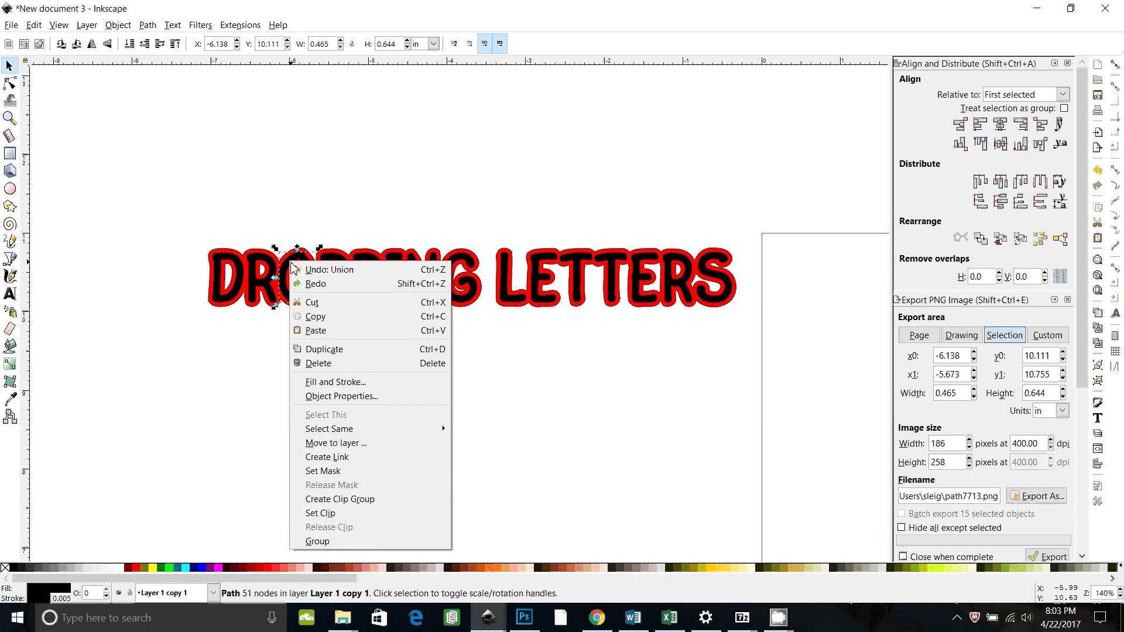
{"action": "mouse_move", "coordinate": [328, 439]}
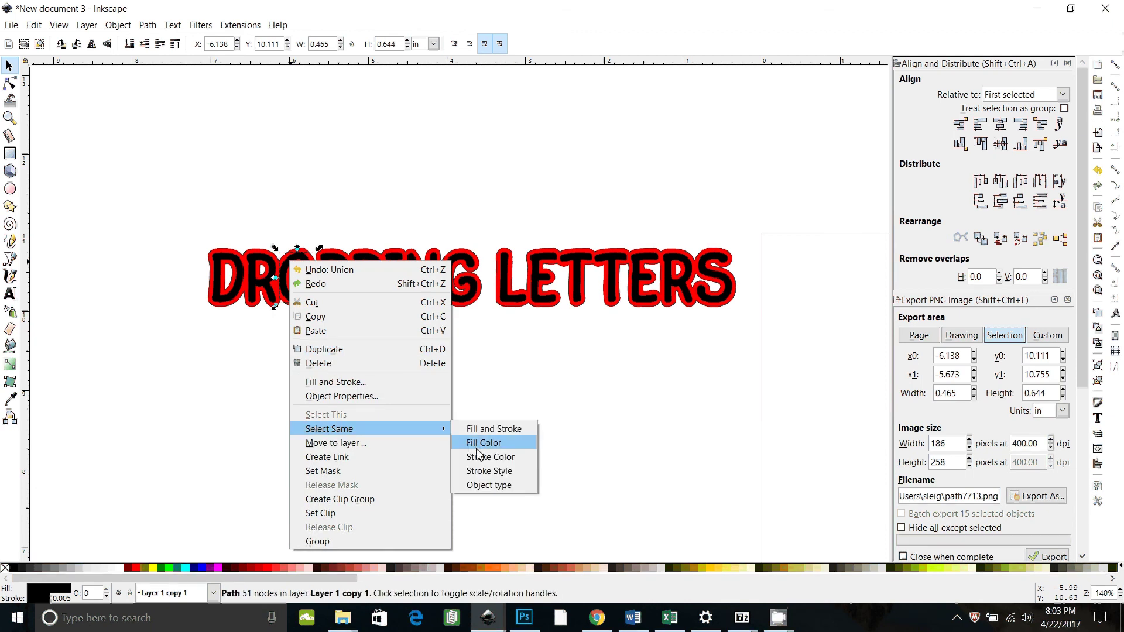
{"action": "left_click", "coordinate": [457, 455]}
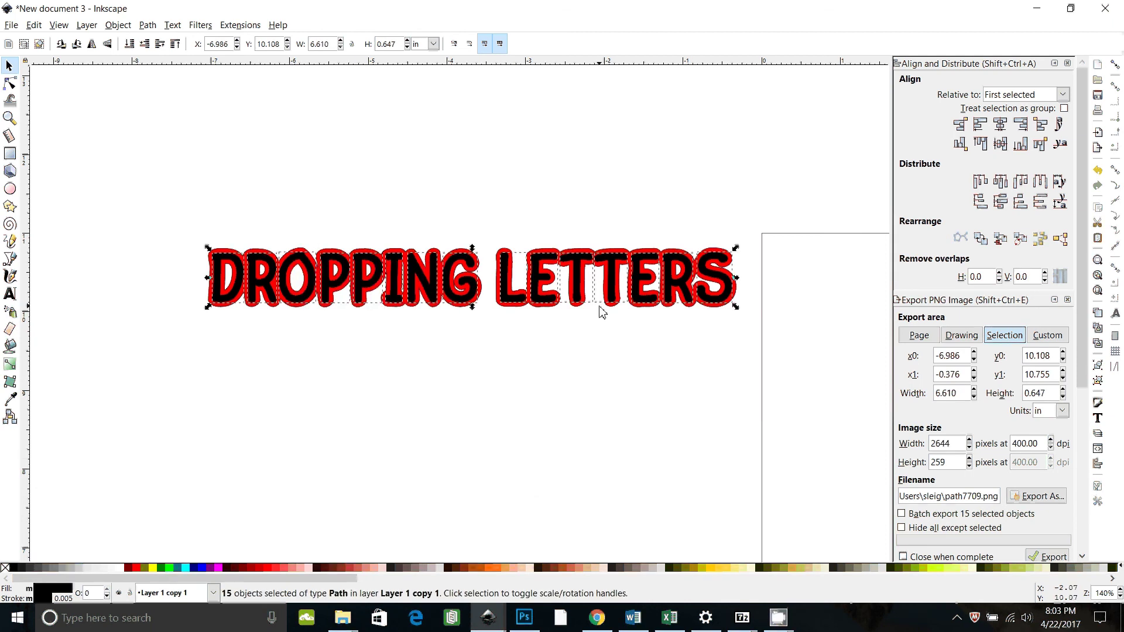
- Select the 15 black letter paths and union them into one 629-node path
{"action": "left_click", "coordinate": [567, 391]}
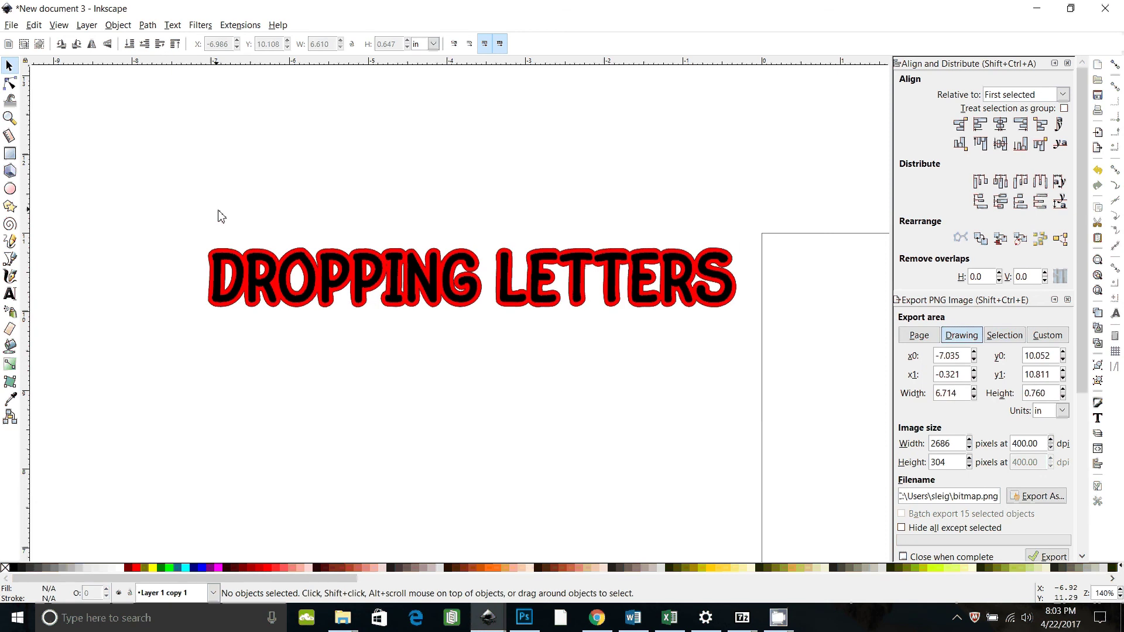
{"action": "left_click_drag", "start_coordinate": [188, 229], "coordinate": [735, 344]}
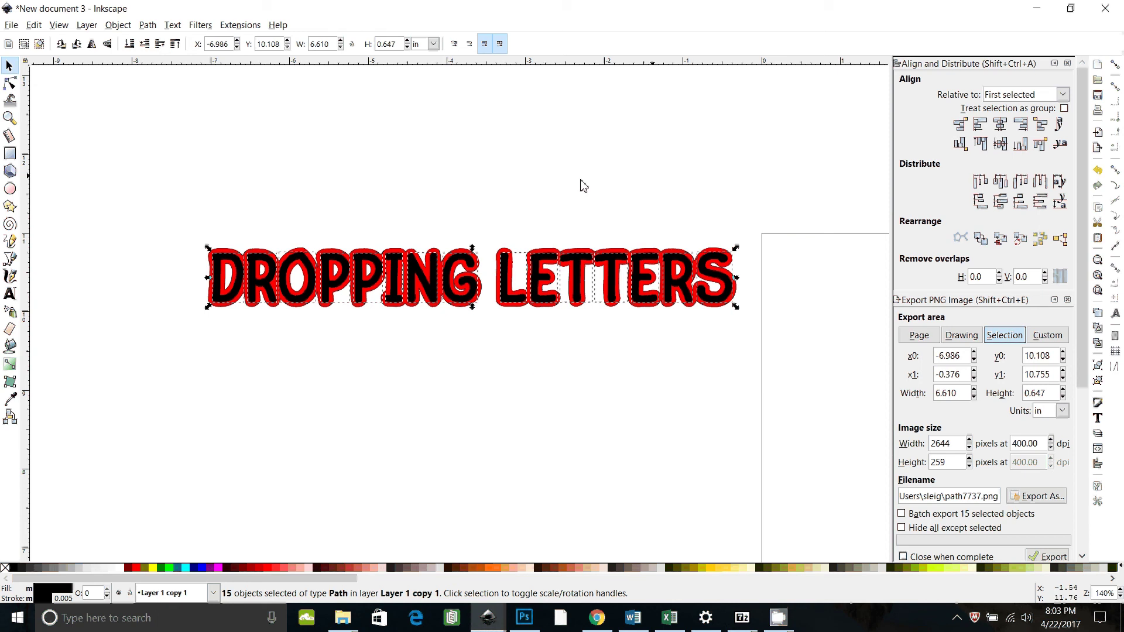
{"action": "left_click", "coordinate": [148, 25]}
{"action": "left_click", "coordinate": [172, 116]}
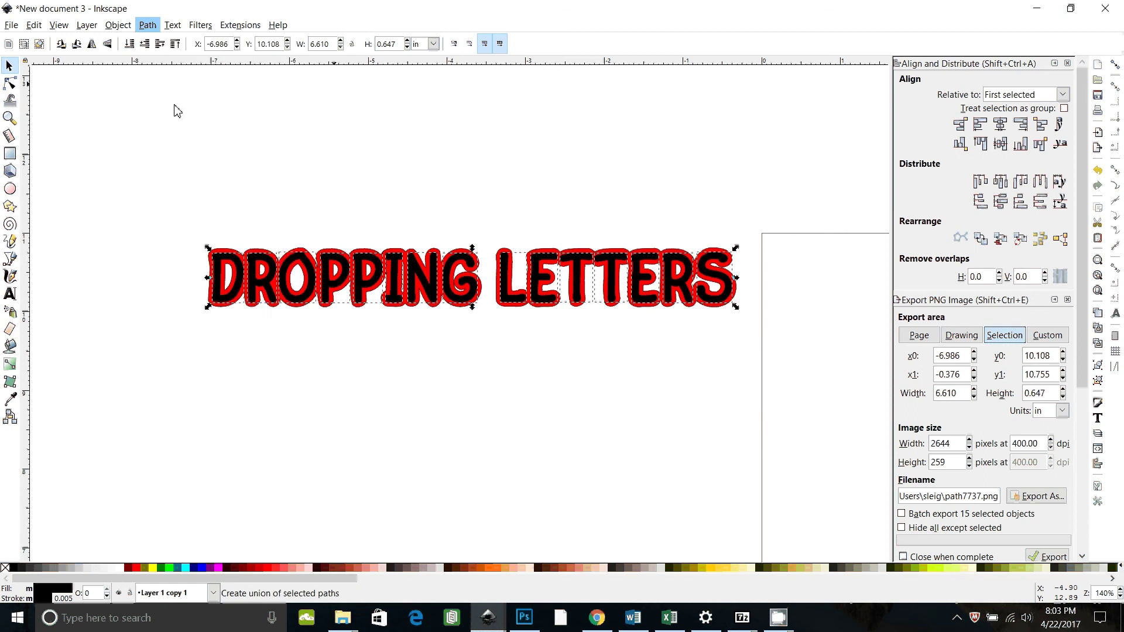
- Drag the black lettering down to check the red shadow, then undo the move
{"action": "left_click", "coordinate": [392, 368]}
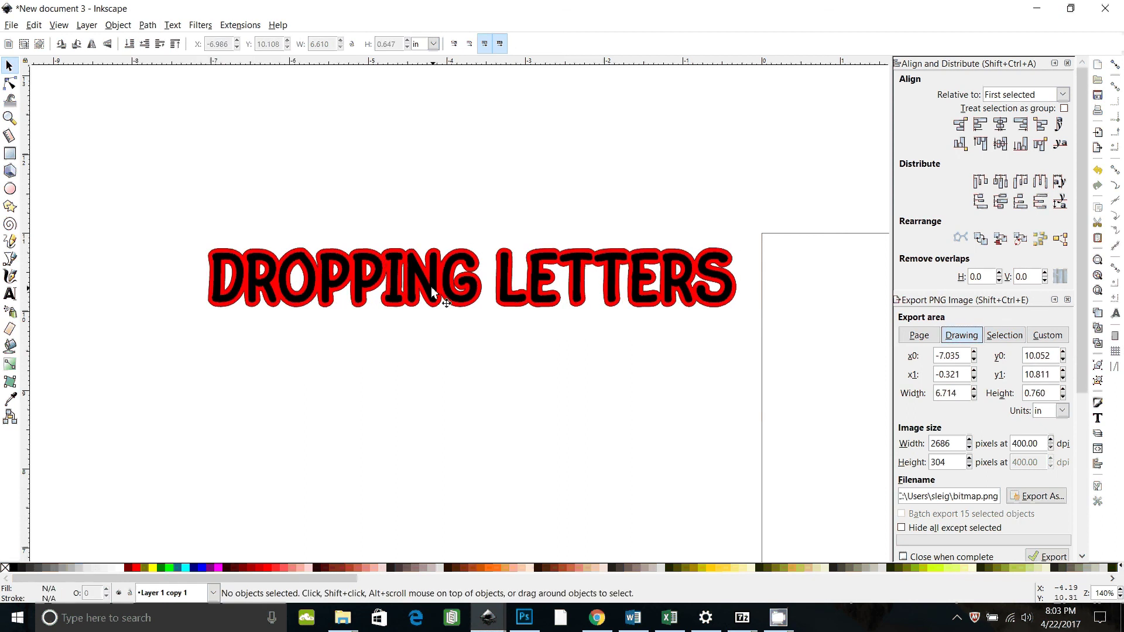
{"action": "left_click_drag", "start_coordinate": [432, 291], "coordinate": [411, 421]}
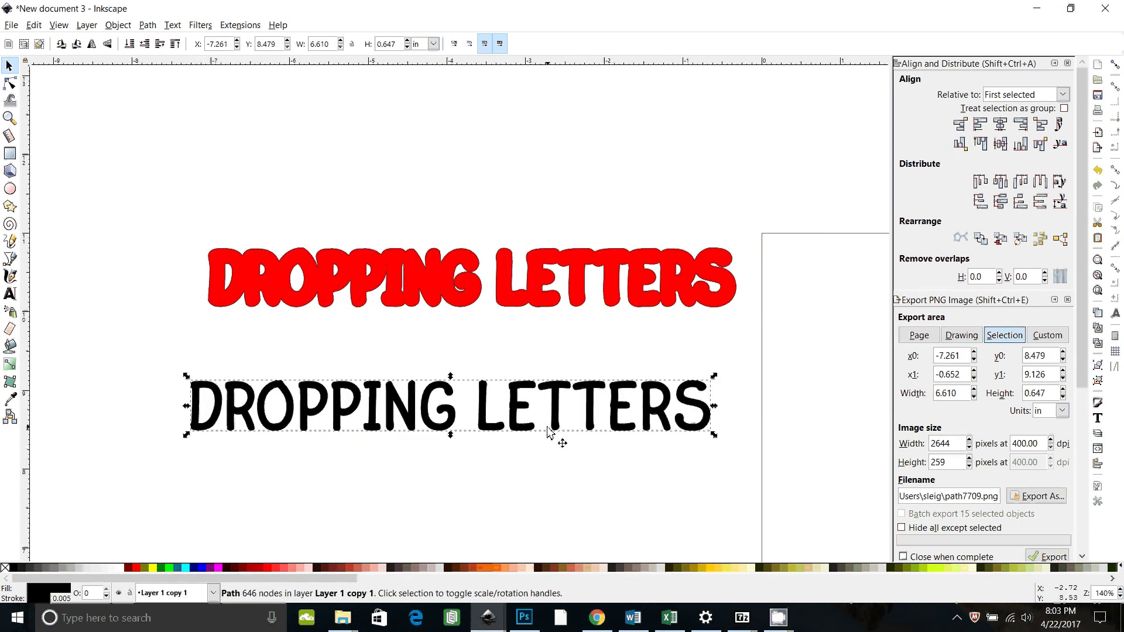
{"action": "key", "text": "ctrl+z"}
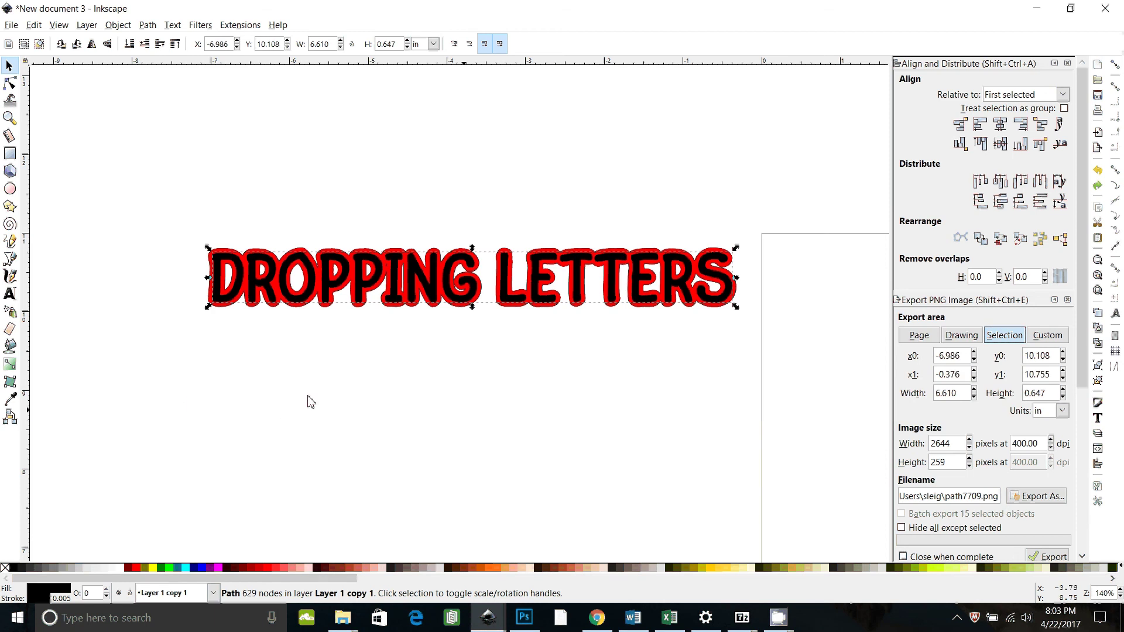